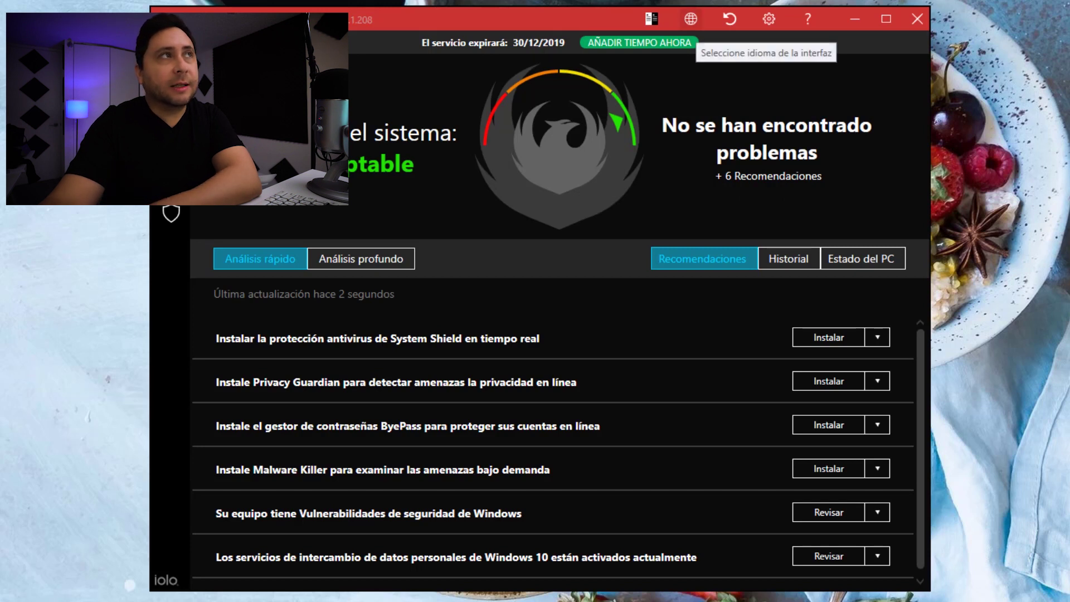
Keep the interface language on español and go to the Herramientas > Limpiar cleaning tools
click(691, 19)
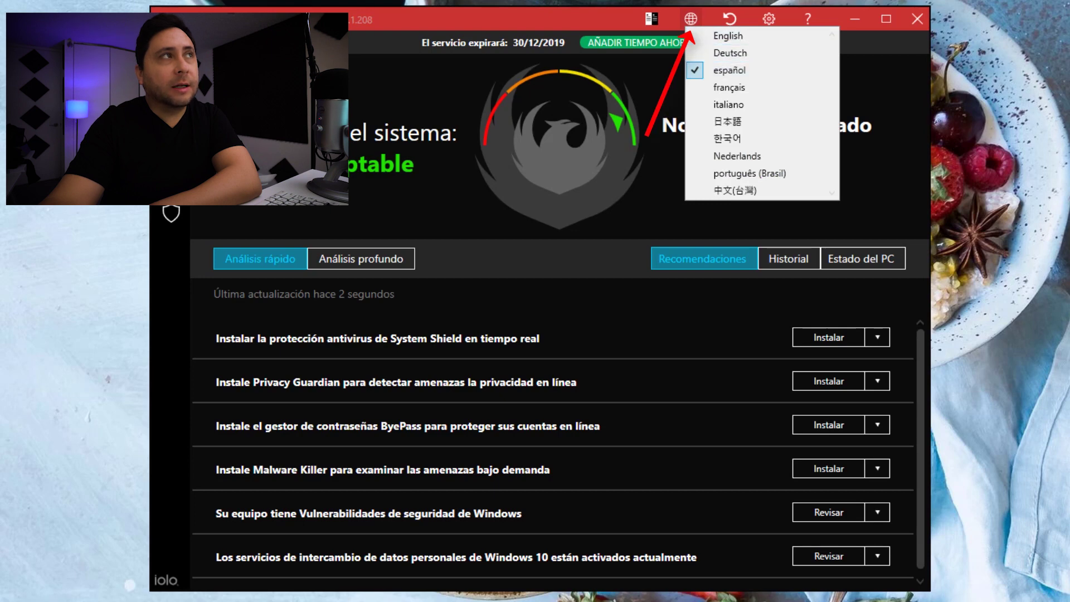
key(Escape)
mouse_move(171, 92)
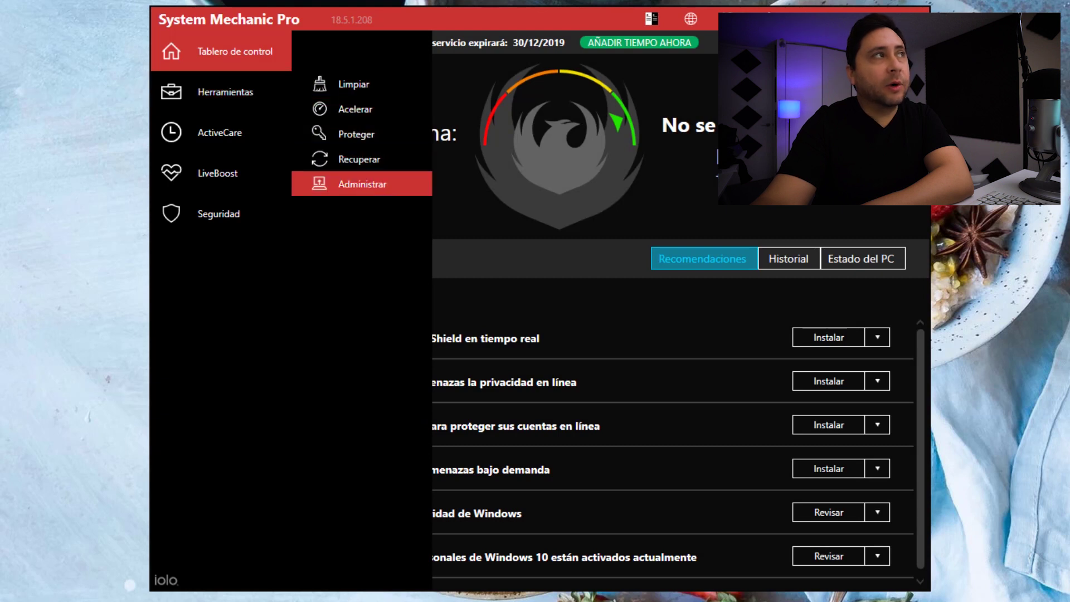
click(355, 84)
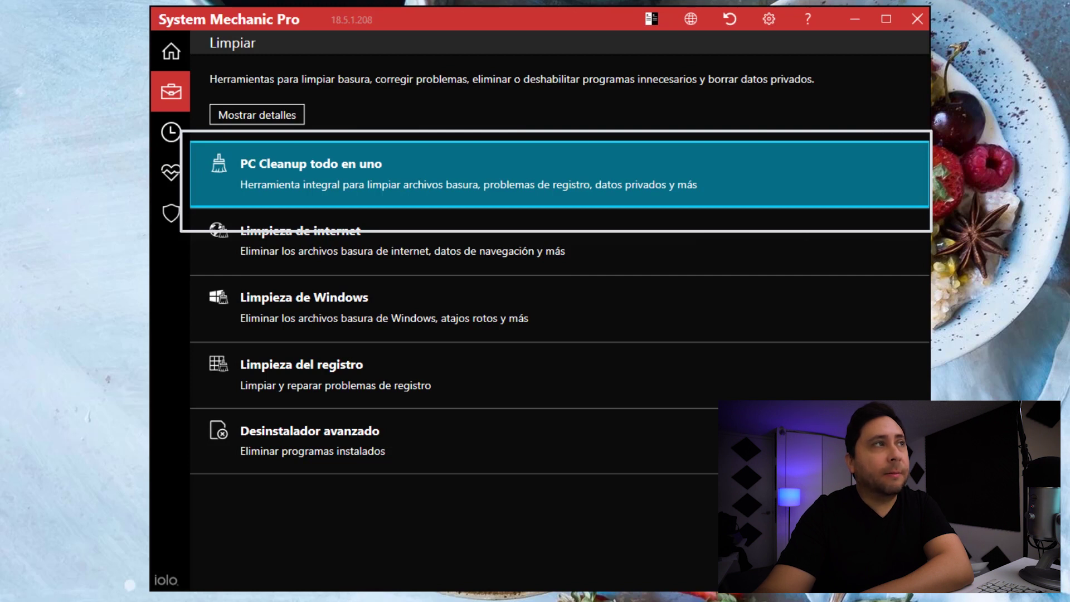
Start PC Cleanup todo en uno with Contraseñas guardadas left unchecked
click(560, 174)
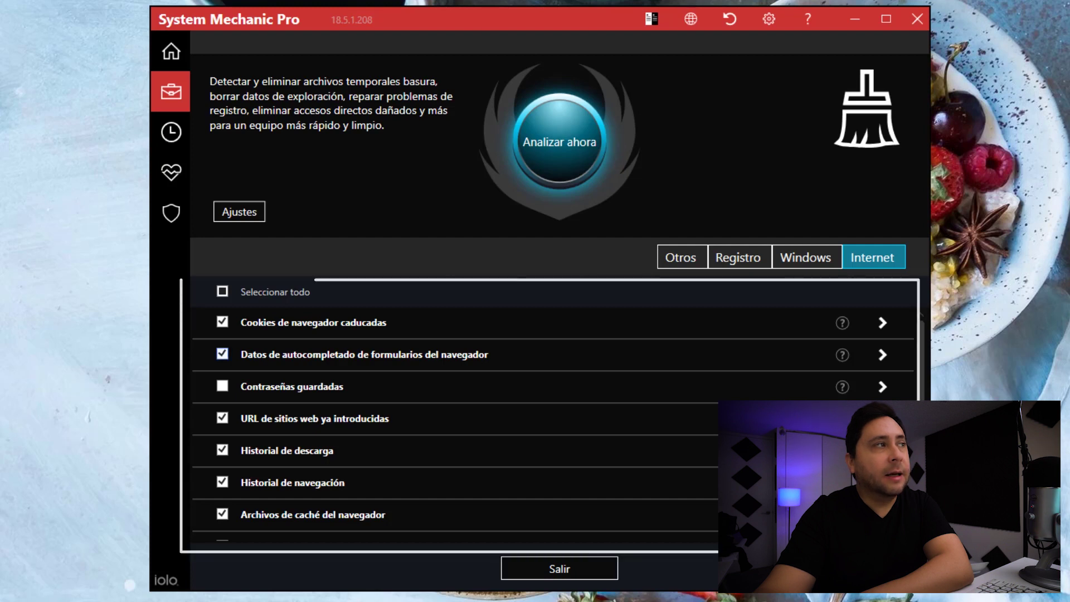
mouse_move(922, 384)
mouse_down()
mouse_move(922, 442)
mouse_move(922, 384)
mouse_up()
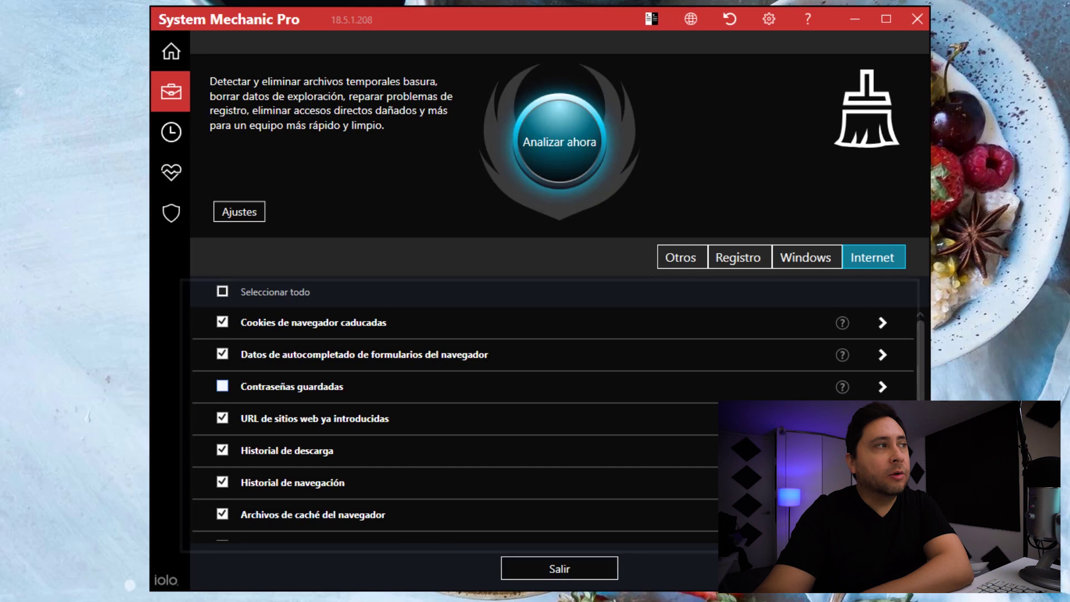
click(222, 385)
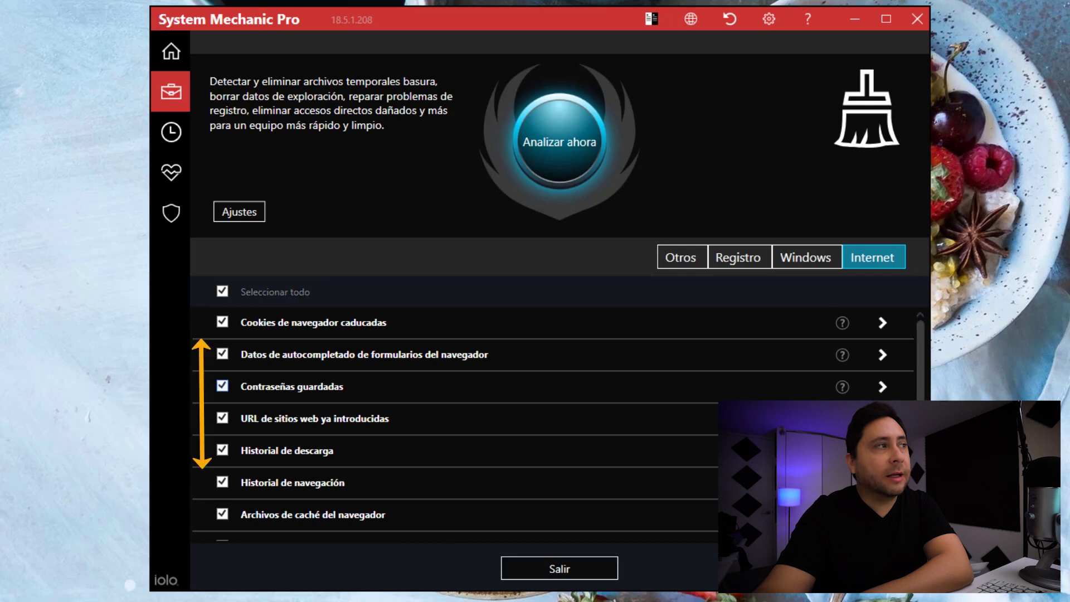
click(223, 385)
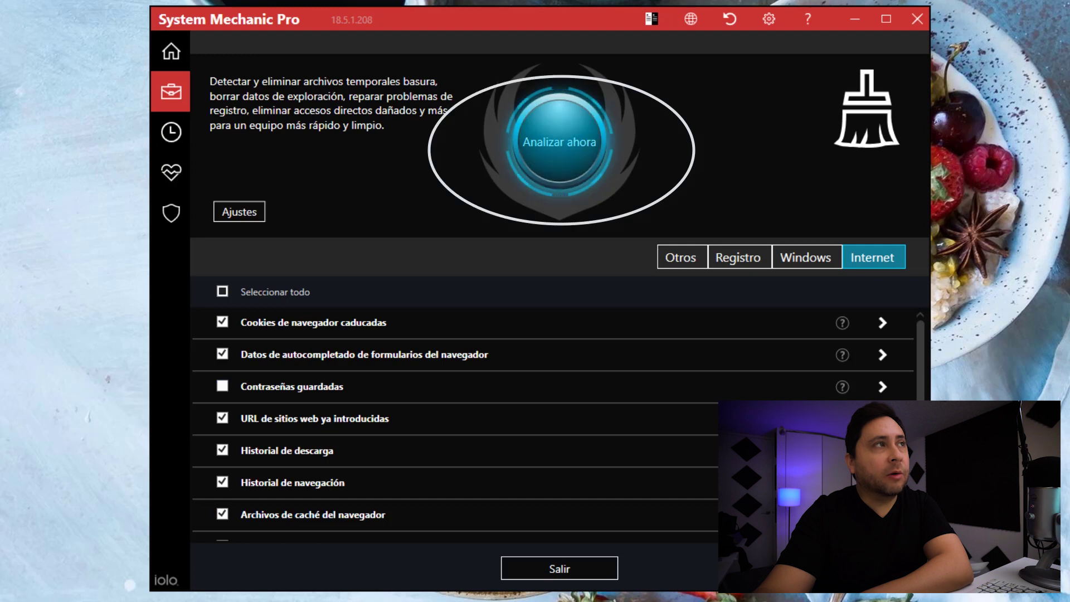
Scan and clean the 146 junk files (5.27 GB), then return to the tools list
click(560, 142)
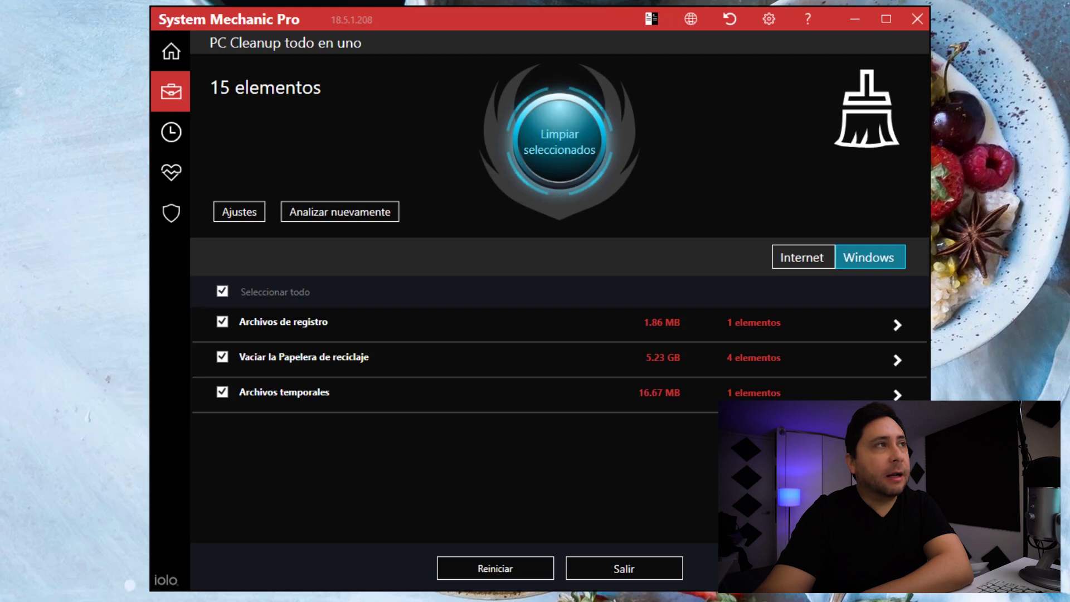
click(560, 142)
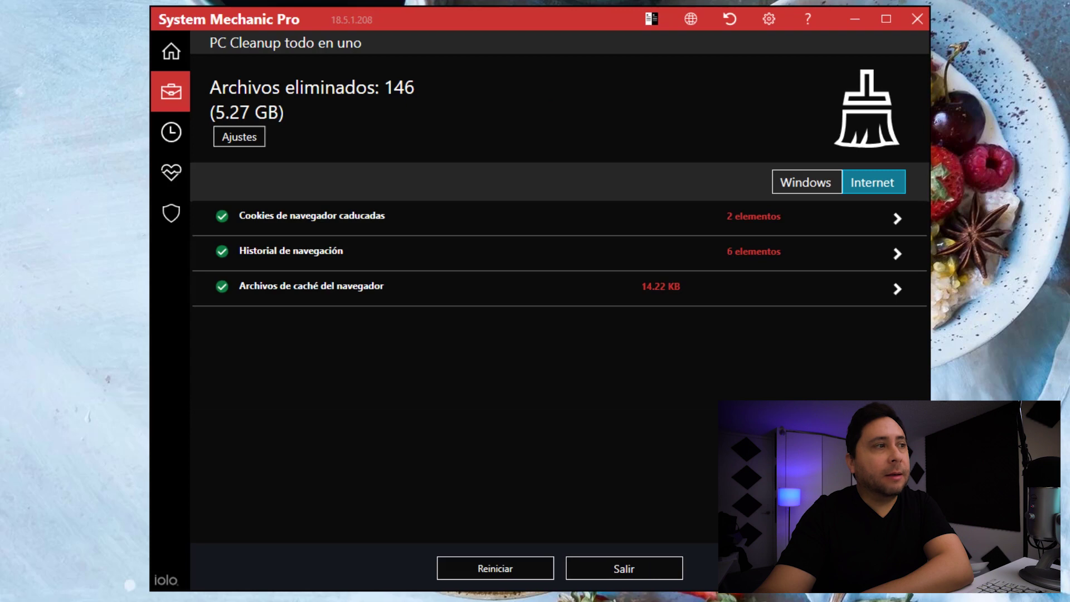
click(624, 568)
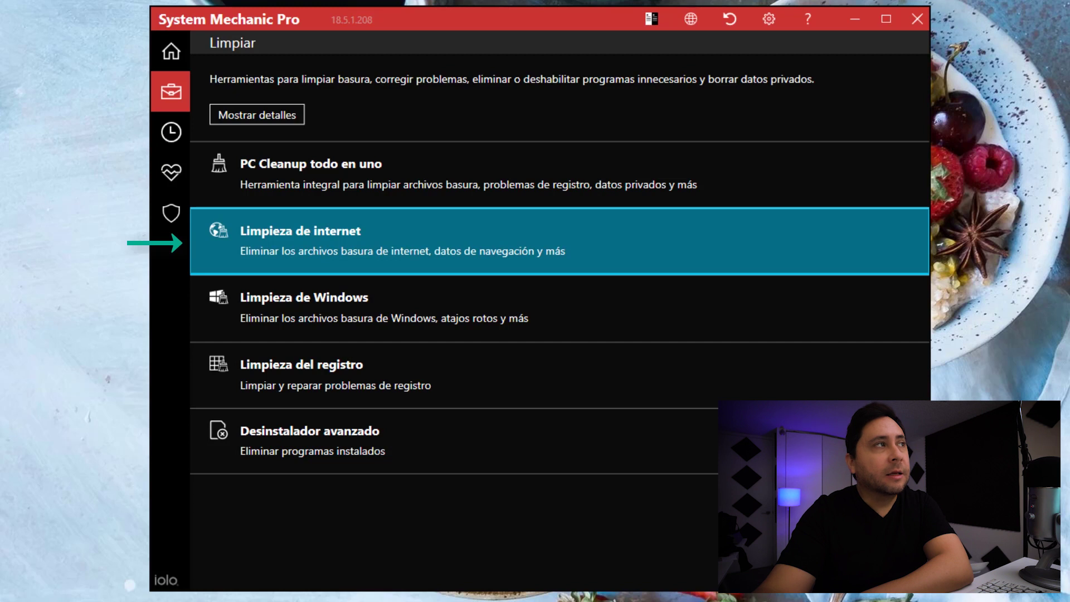
click(559, 241)
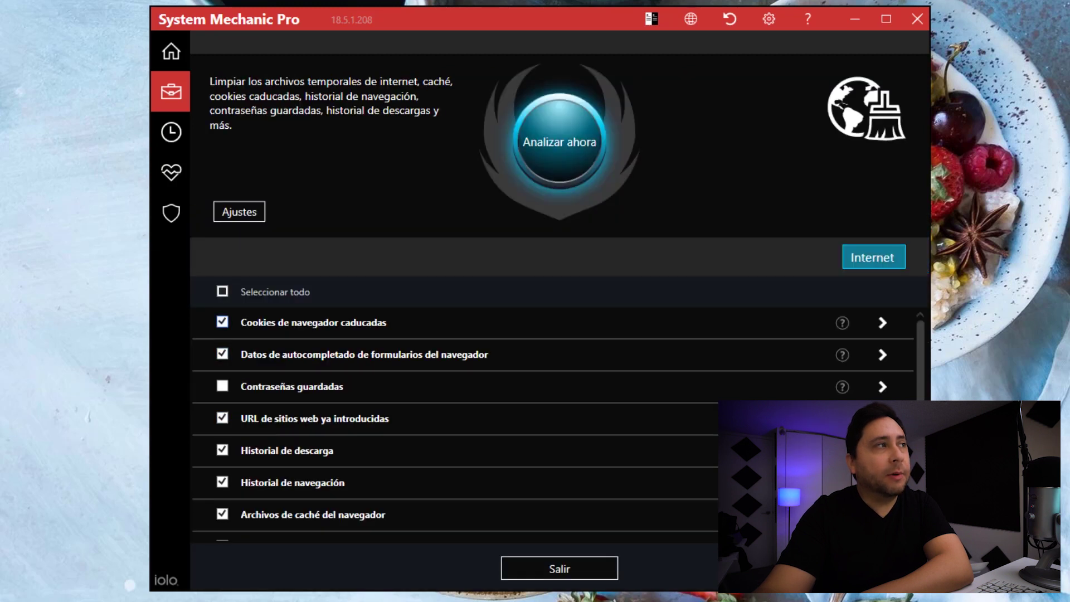
scroll(552, 423, down, 3)
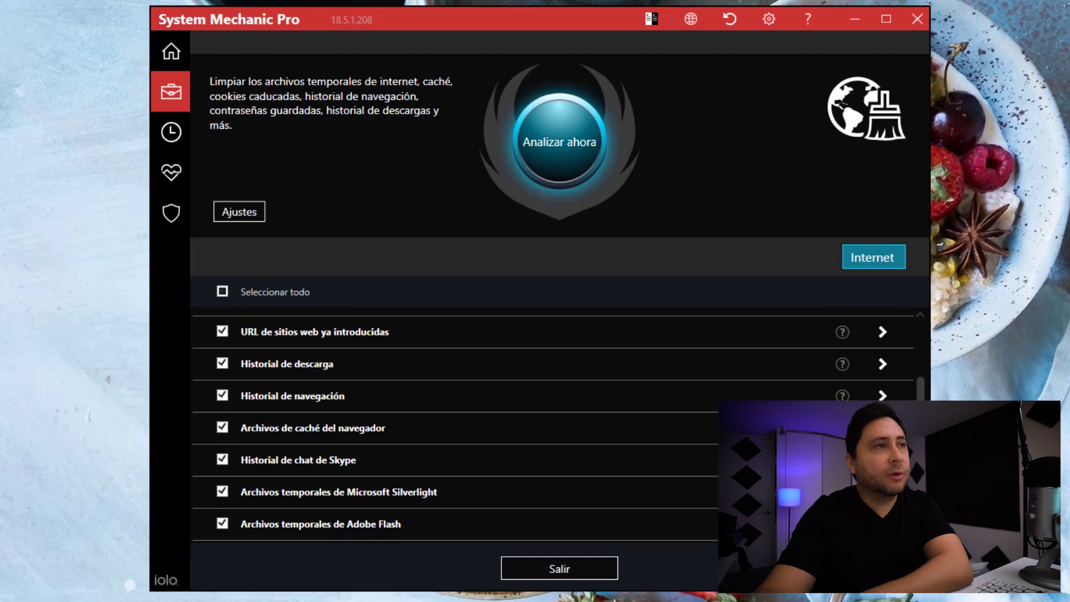
scroll(552, 424, up, 3)
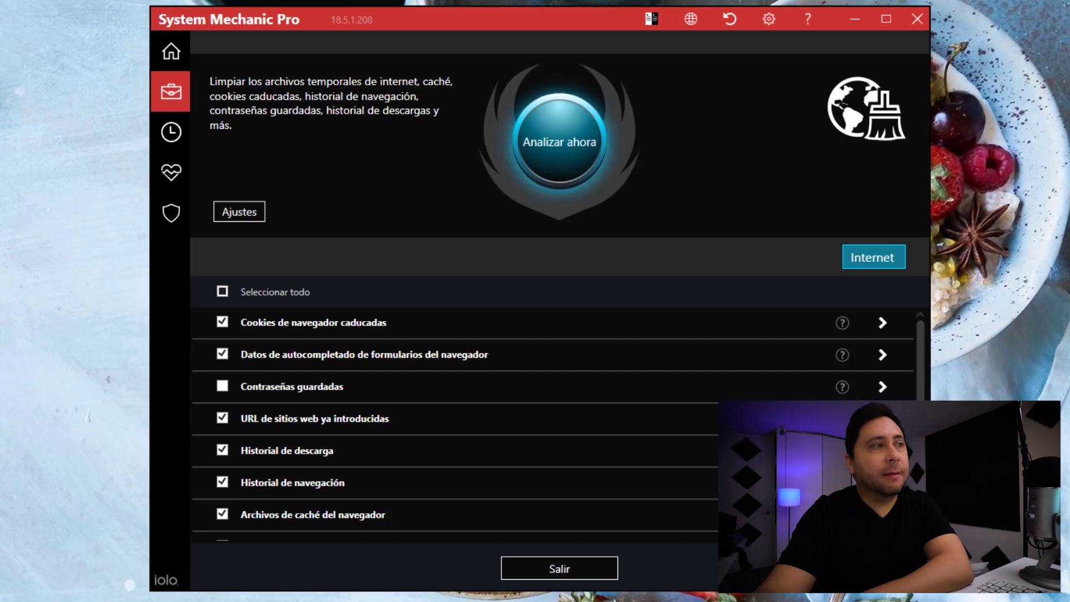
click(559, 569)
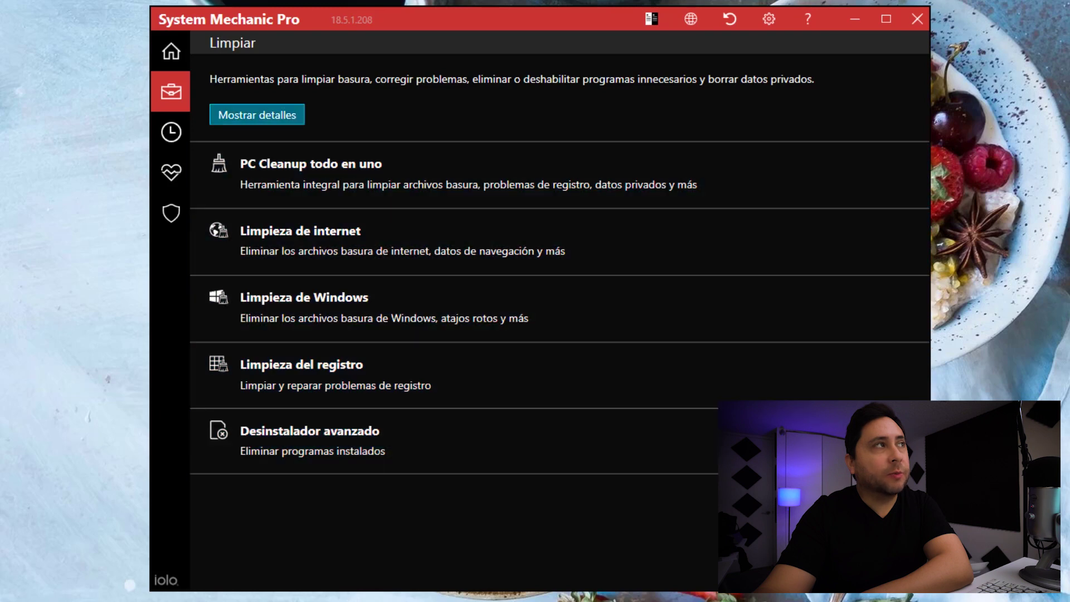
Show the cleaning tools' details and look through Limpieza de Windows
click(256, 115)
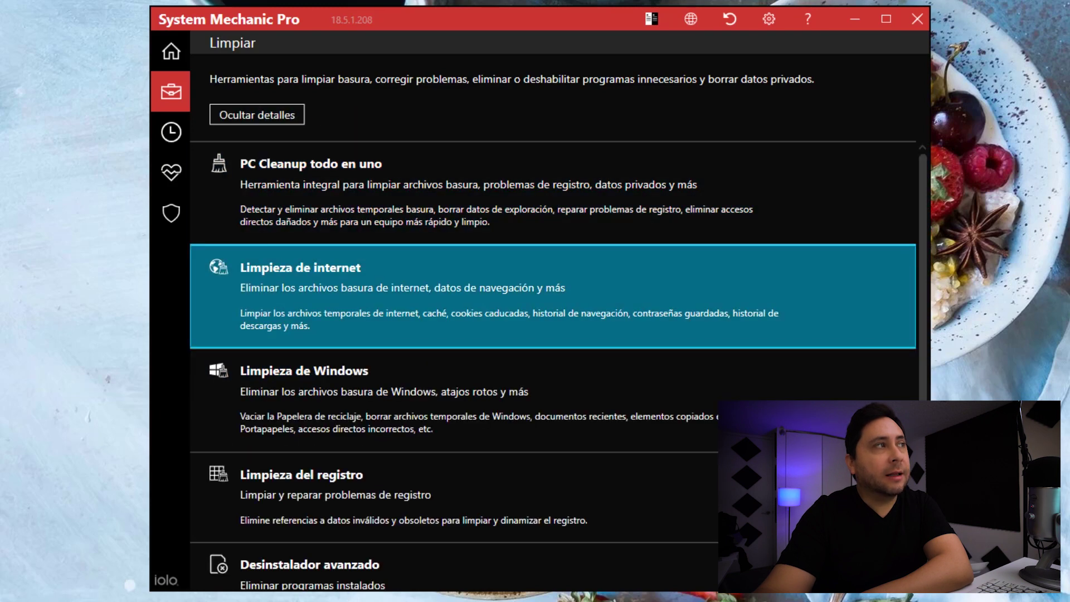
scroll(552, 393, down, 2)
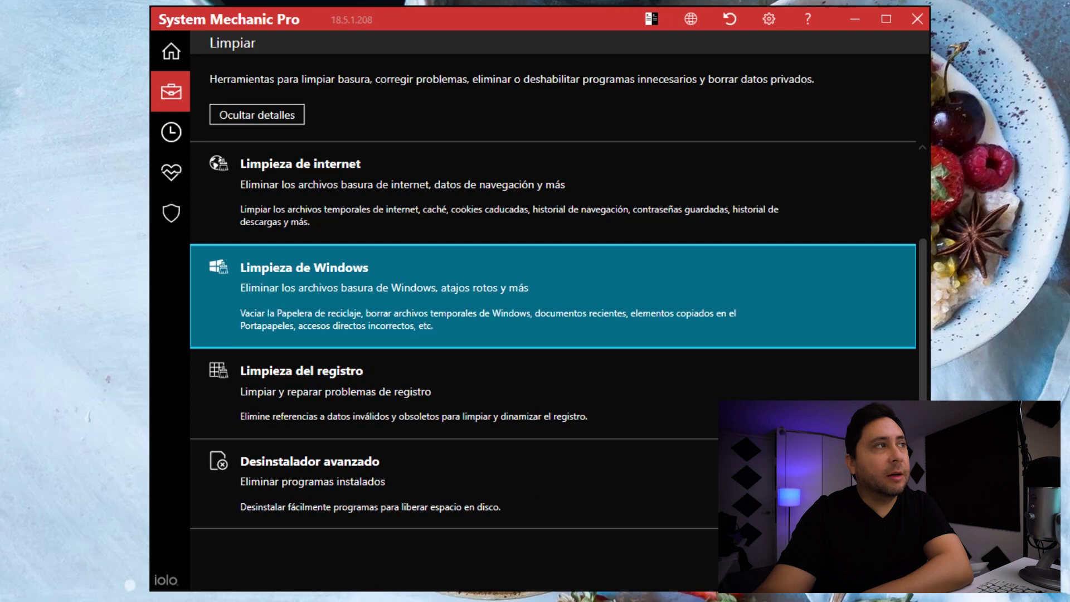
click(552, 297)
scroll(552, 418, down, 1)
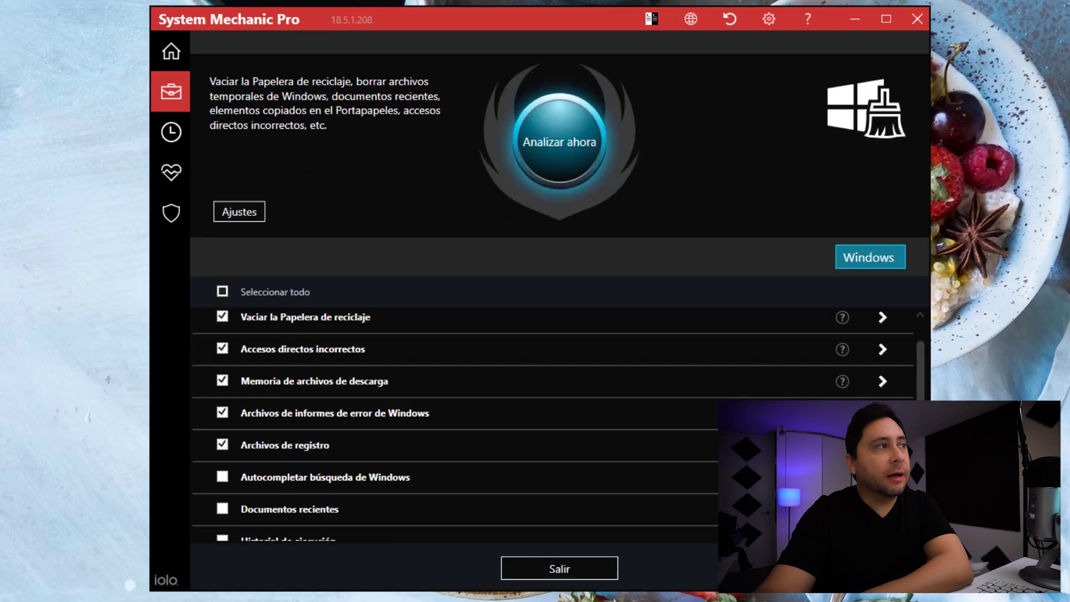
scroll(552, 418, up, 1)
click(559, 568)
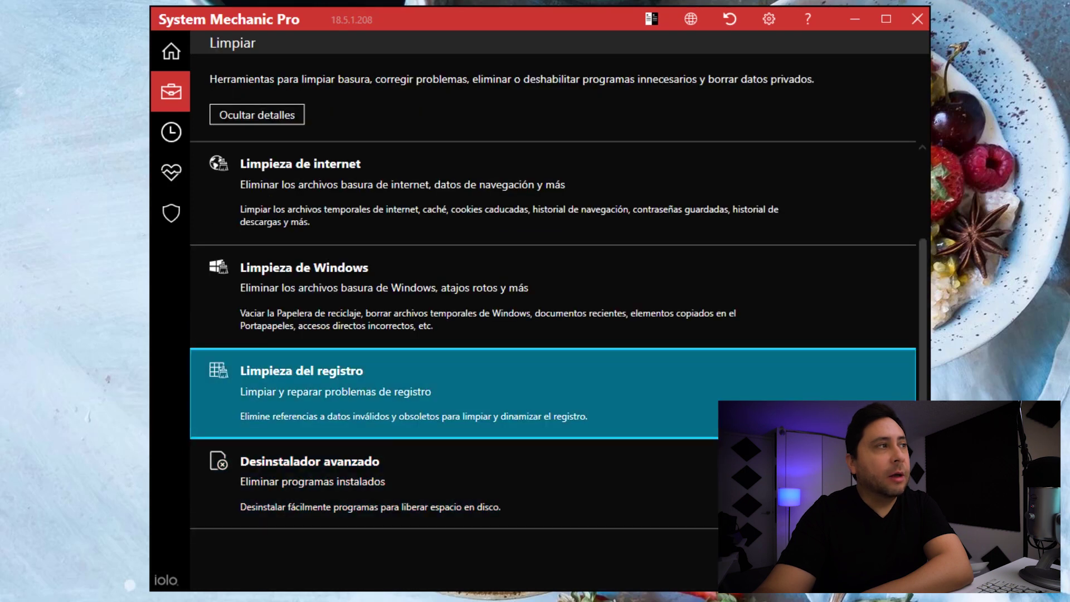
Look through Limpieza del registro, then launch the Desinstalador avanzado
click(551, 393)
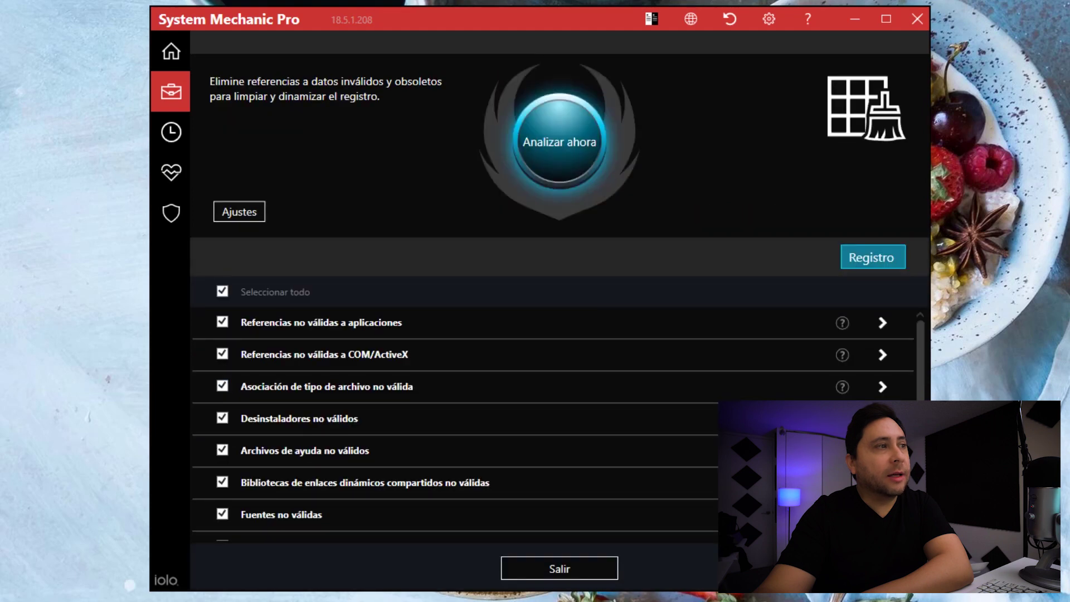
click(559, 568)
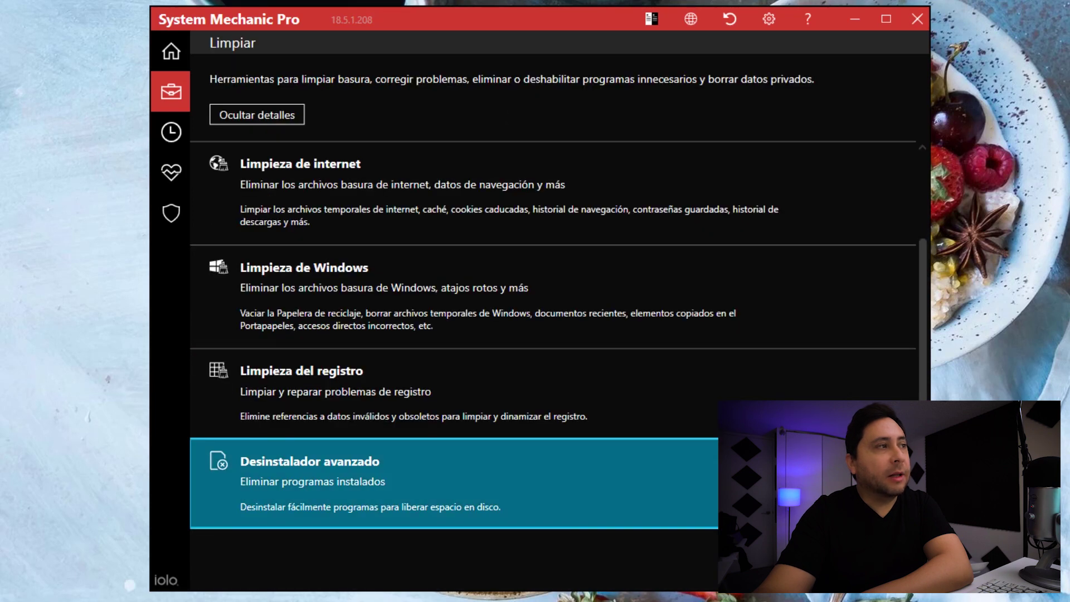
click(558, 484)
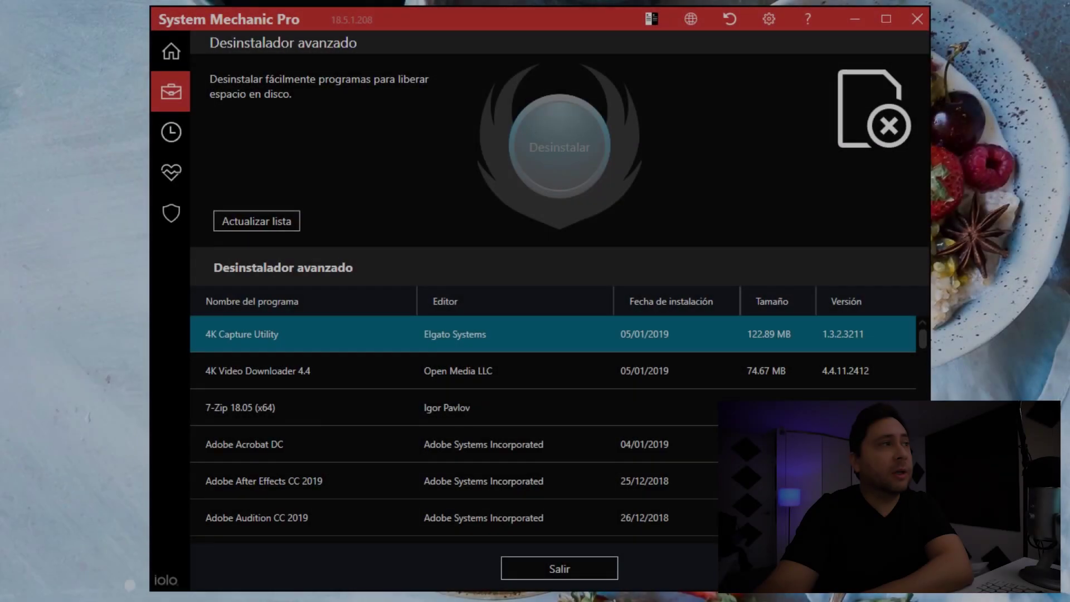
Select 4K Capture Utility and 7-Zip 18.05 (x64), then exit the uninstaller without removing anything
click(258, 371)
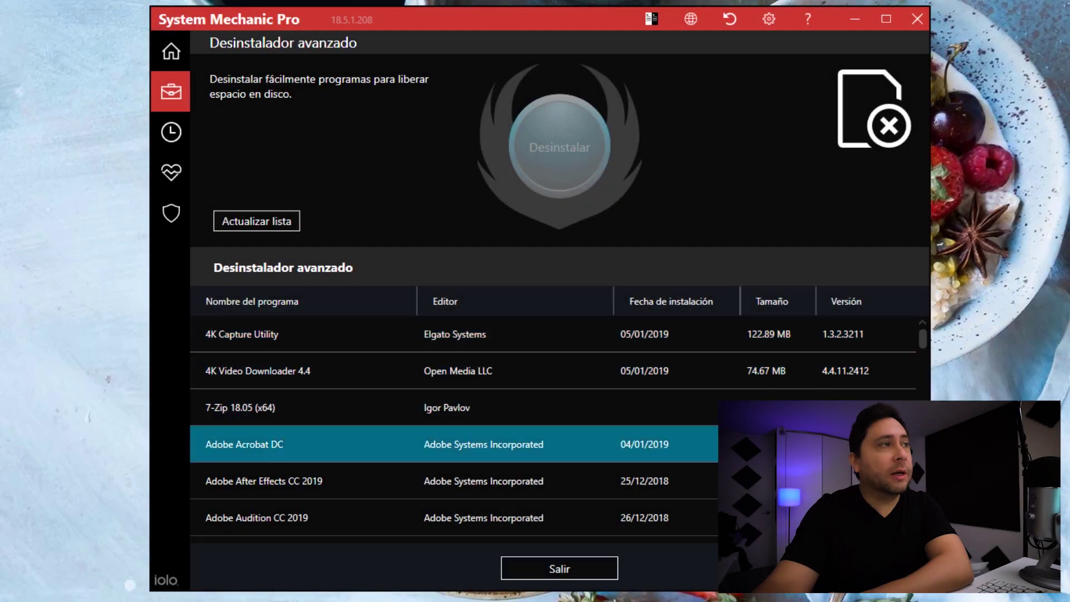
scroll(462, 445, down, 1)
scroll(463, 444, up, 1)
key(Down)
key(Down)
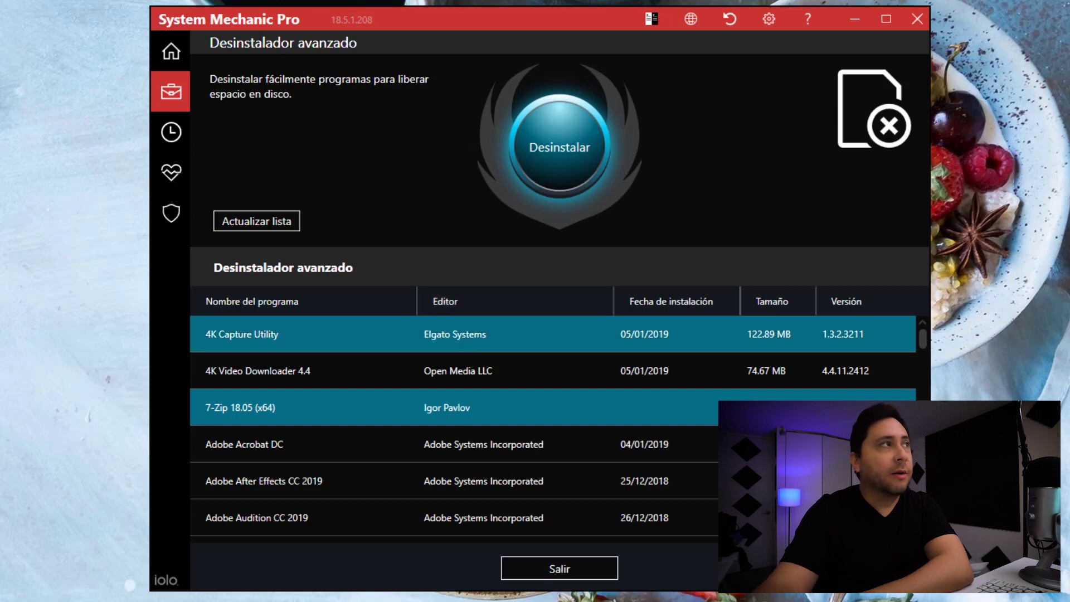
click(559, 568)
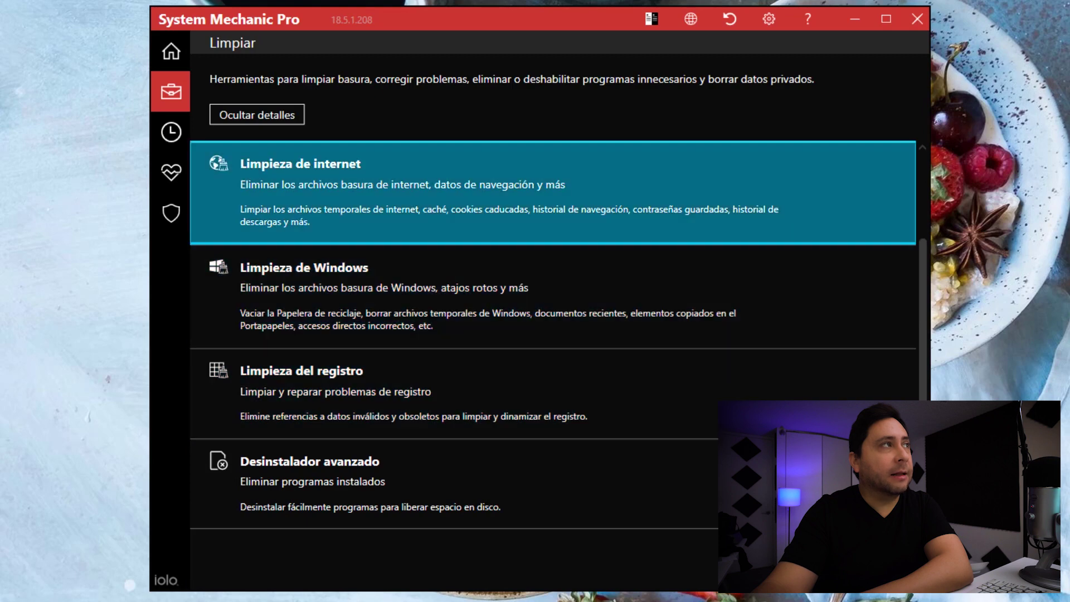
scroll(334, 196, up, 1)
mouse_move(171, 92)
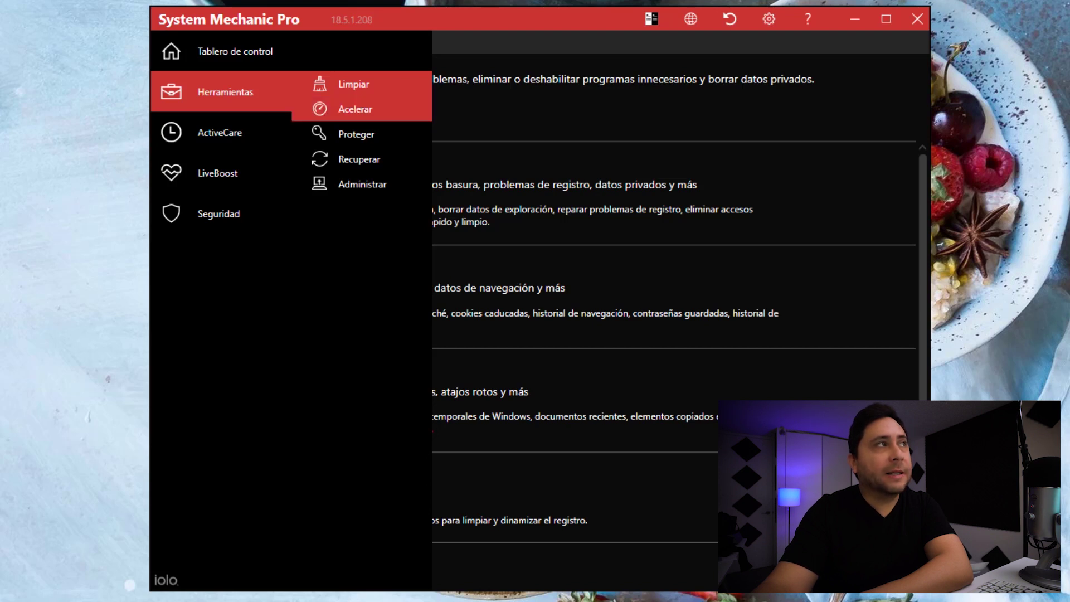
Go to Herramientas > Acelerar and preview NetBooster's MTU and NetDMA settings before exiting
click(356, 109)
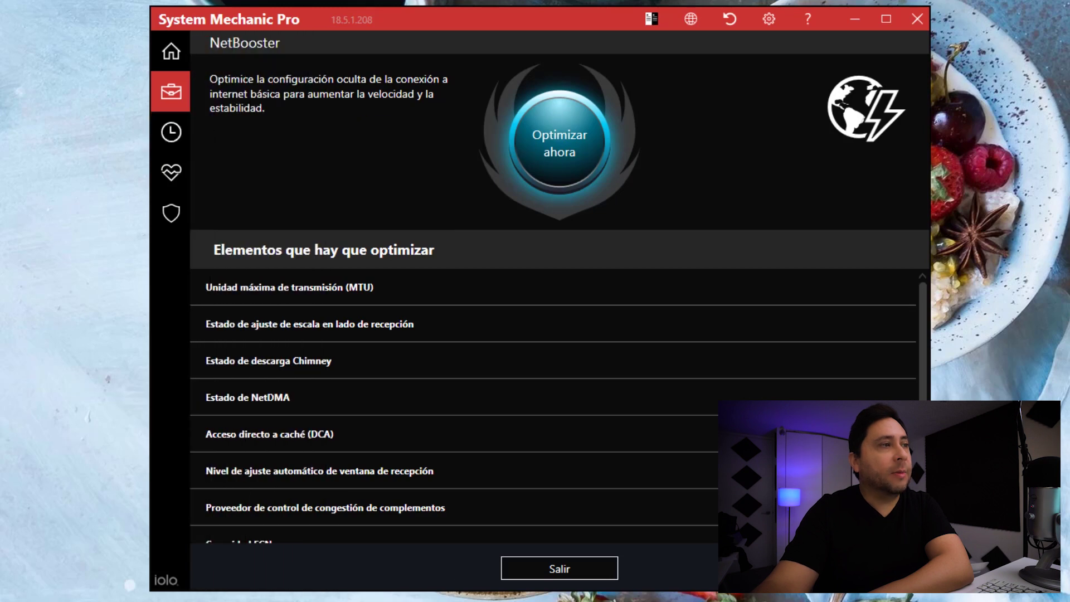
click(560, 568)
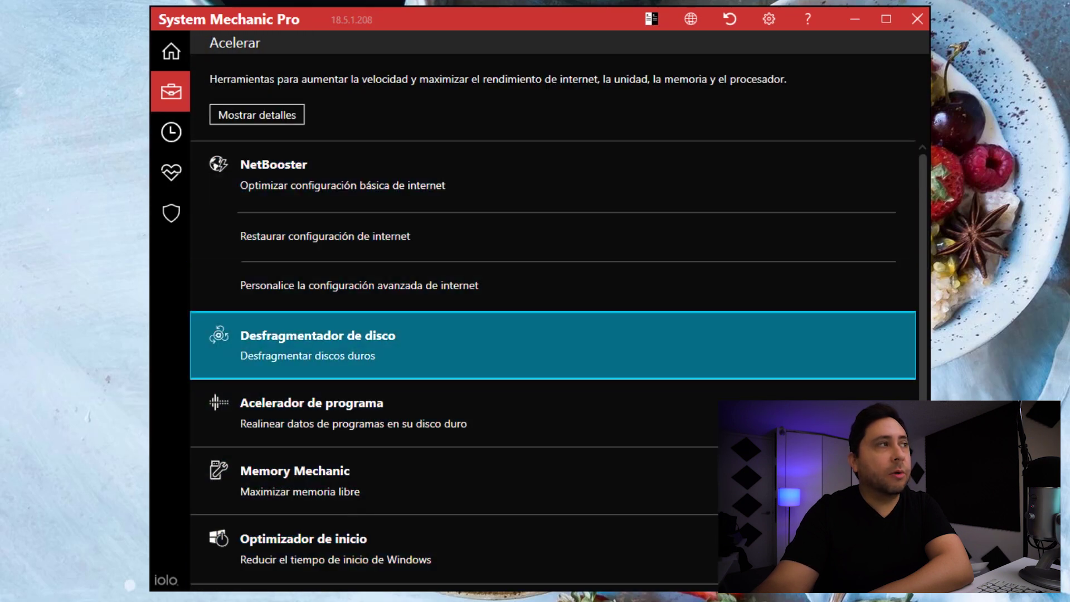
Tick D:\ HDD in the Desfragmentador de disco, then go back to the Acelerar list
click(553, 345)
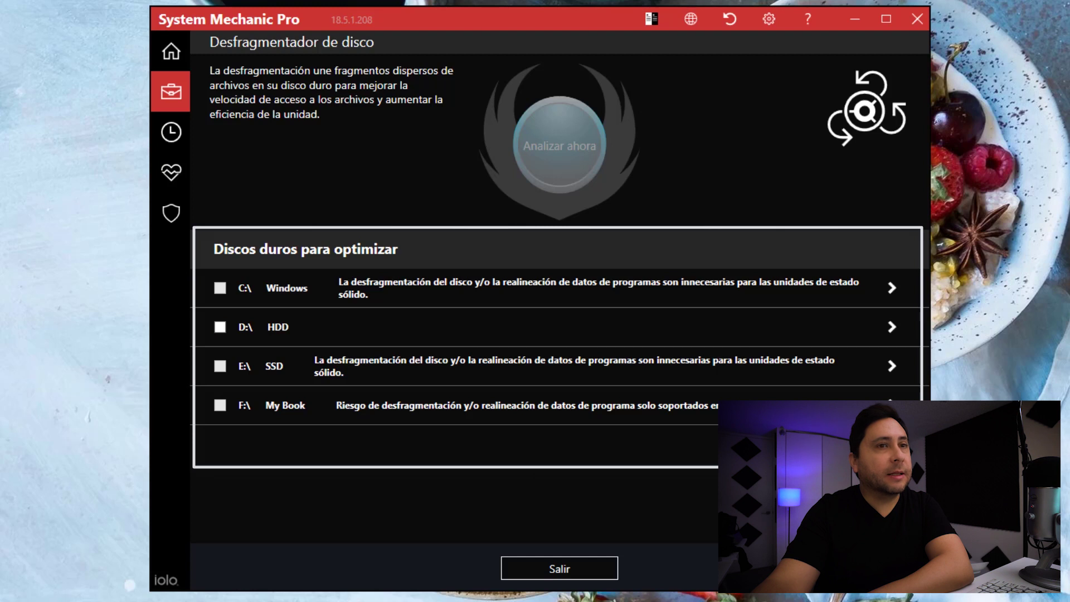
click(220, 327)
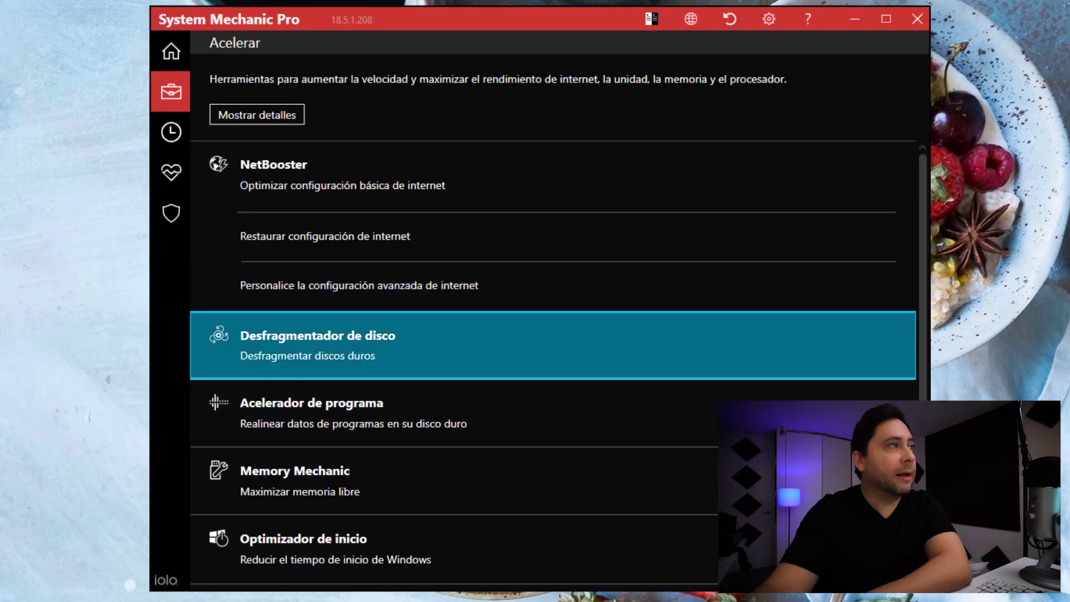
click(353, 413)
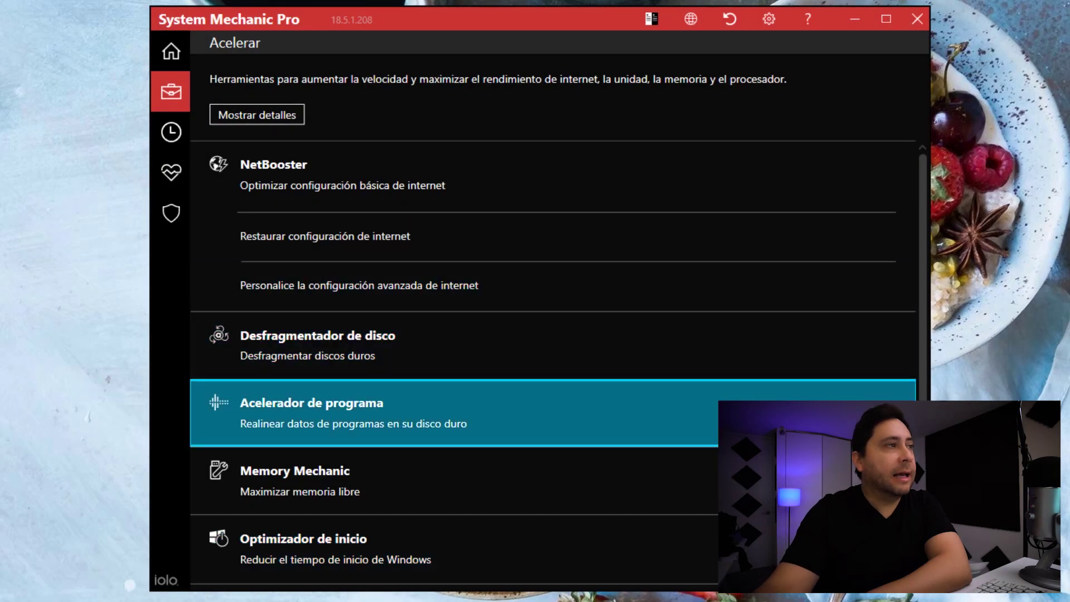
click(353, 413)
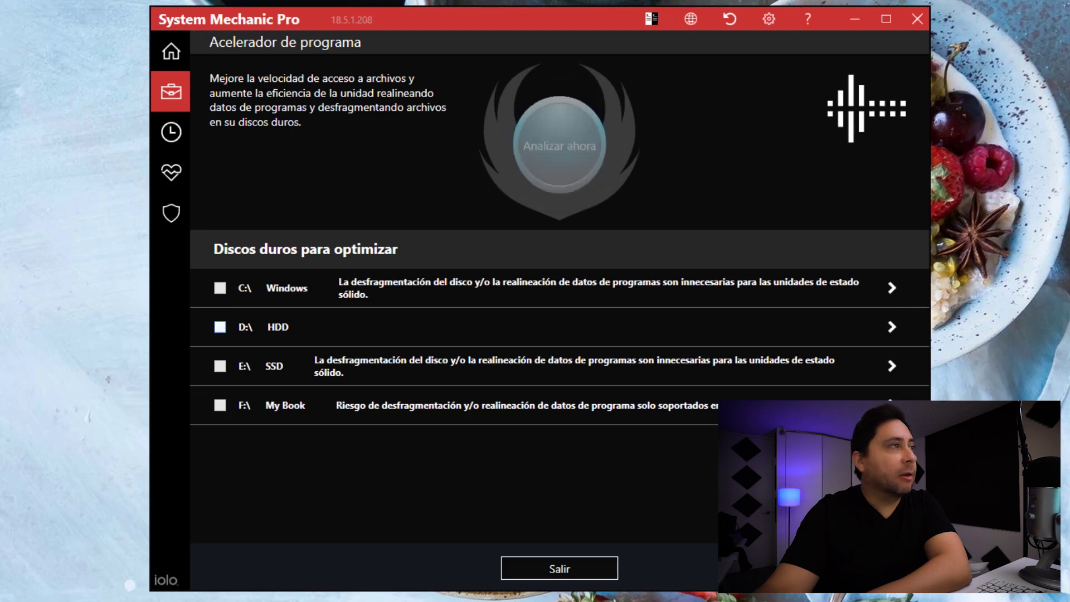
click(220, 327)
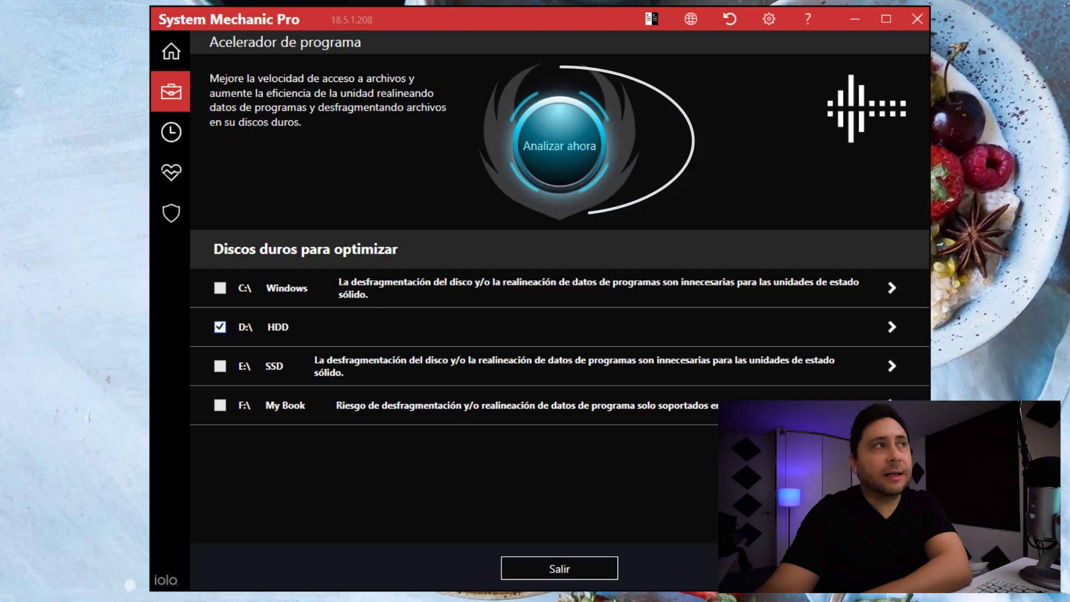
click(559, 568)
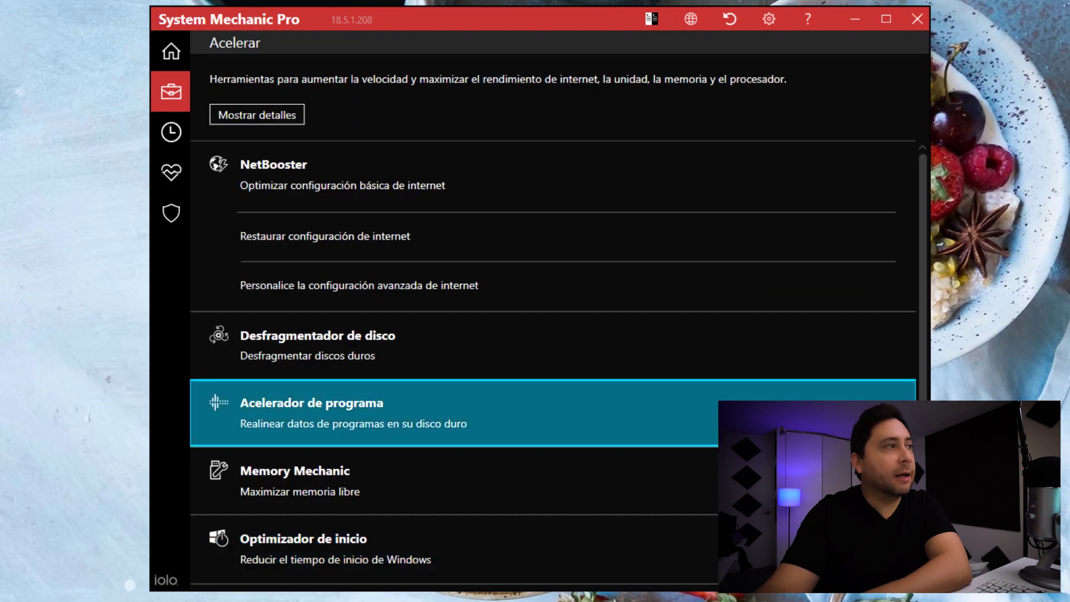
scroll(557, 432, up, 2)
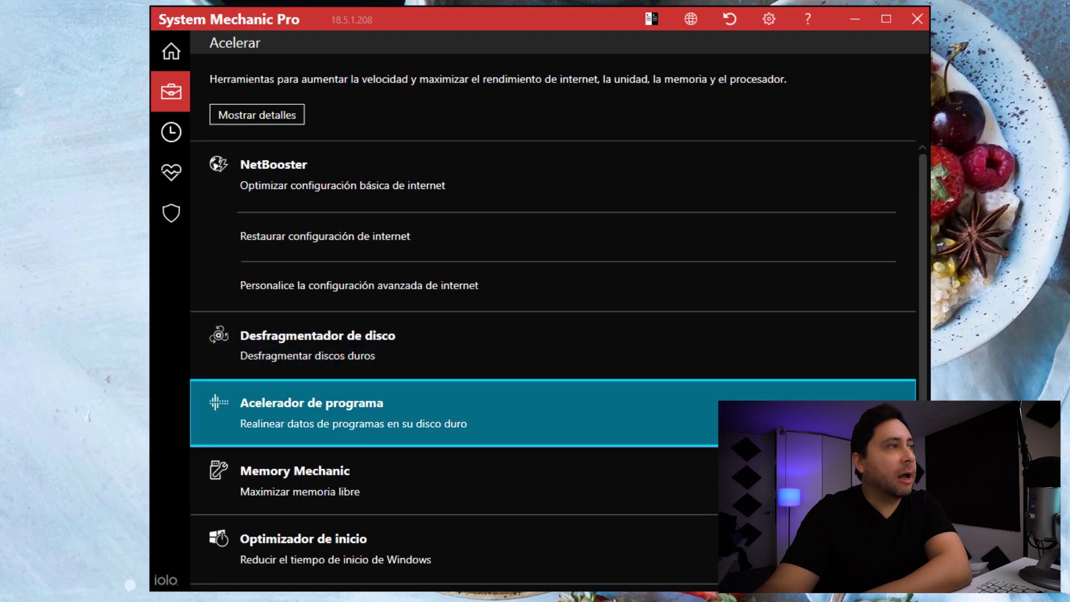
click(454, 480)
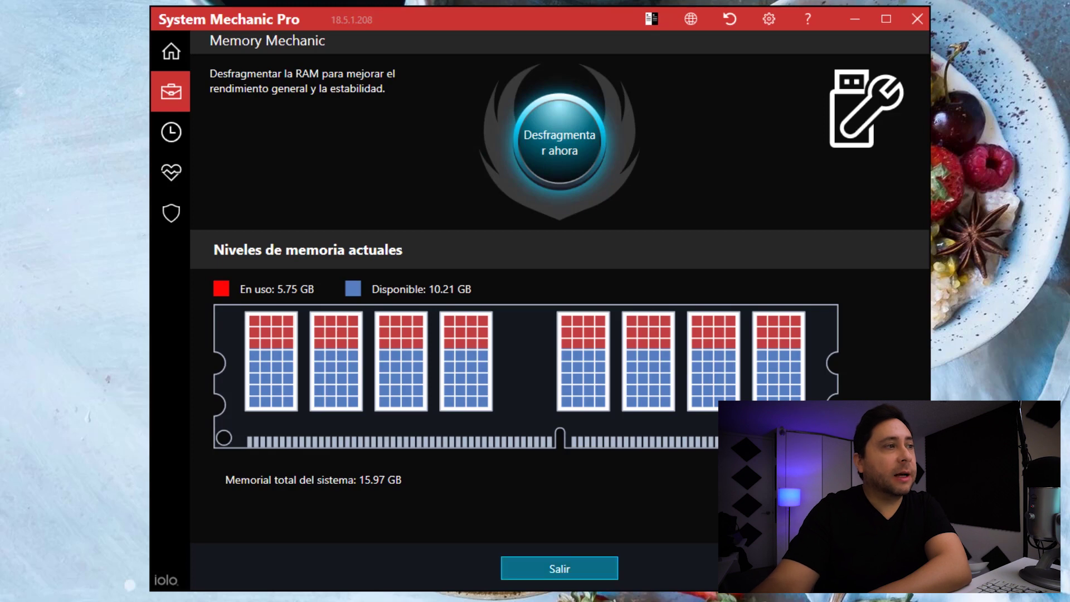
click(559, 569)
scroll(557, 391, down, 3)
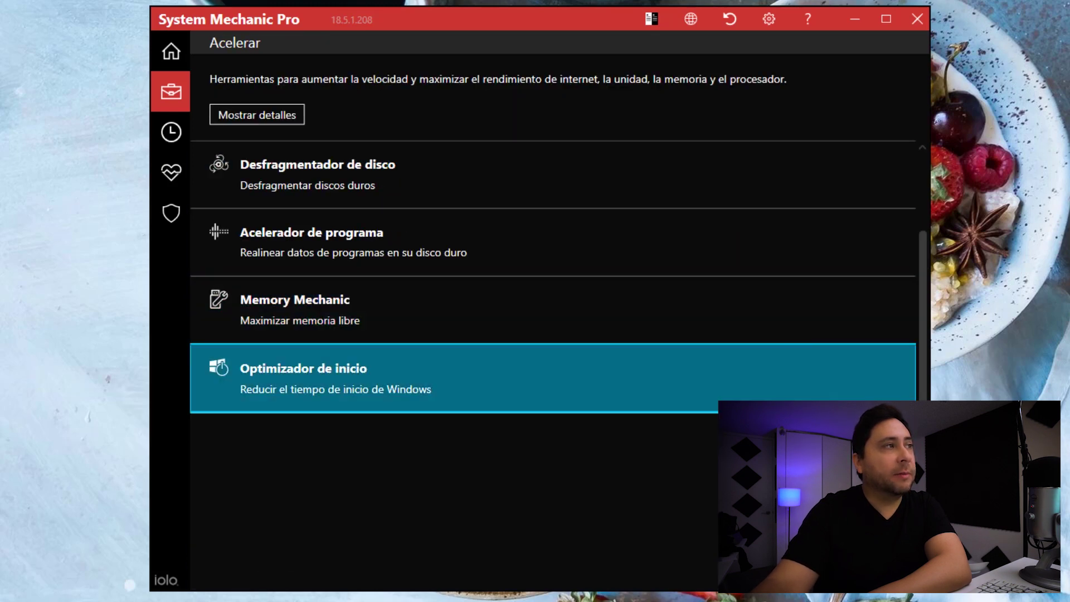
Expand the VMware Authorization Service entry in Optimizador de inicio, then return to Acelerar
click(557, 378)
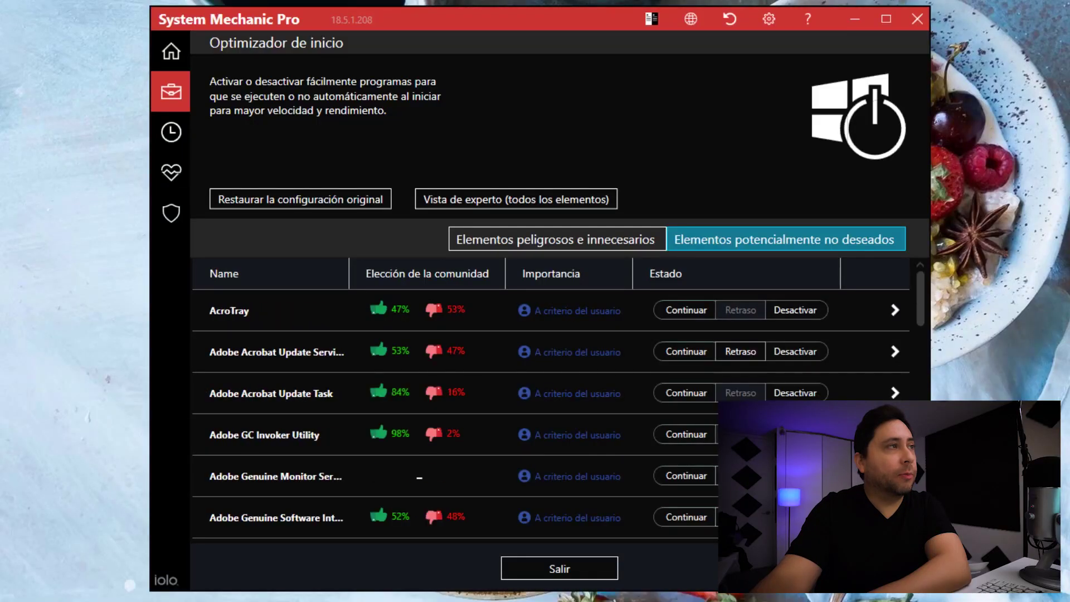
scroll(552, 413, down, 10)
scroll(552, 412, up, 10)
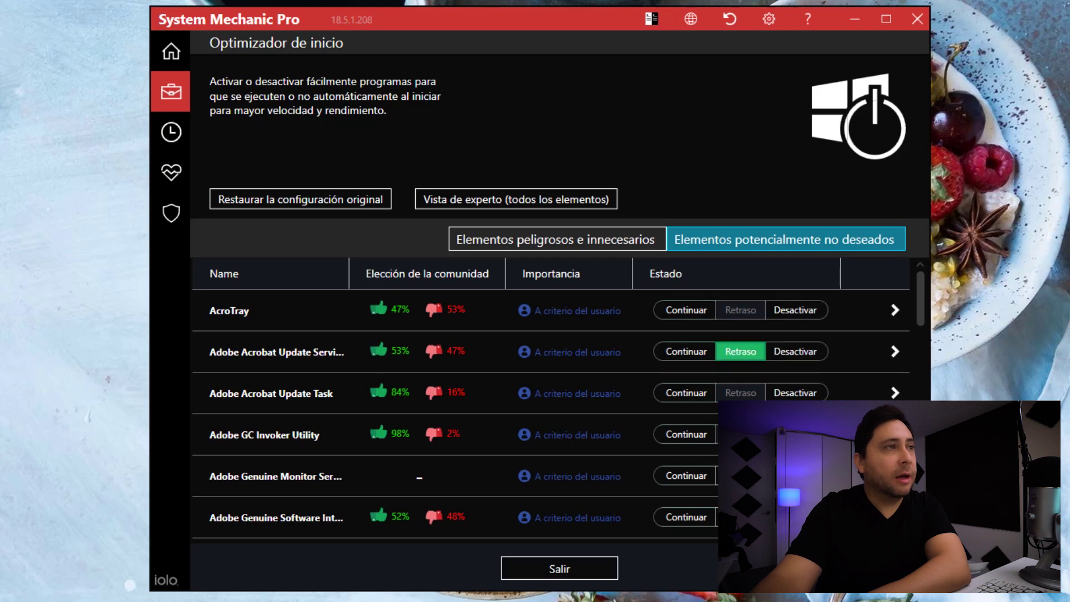
scroll(551, 413, down, 15)
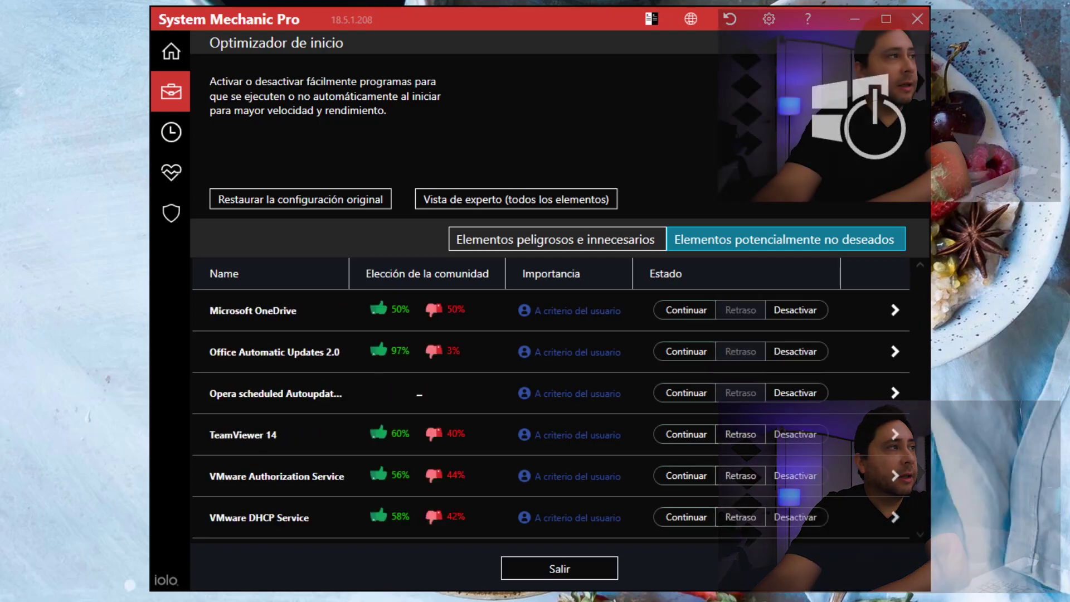
scroll(552, 413, down, 3)
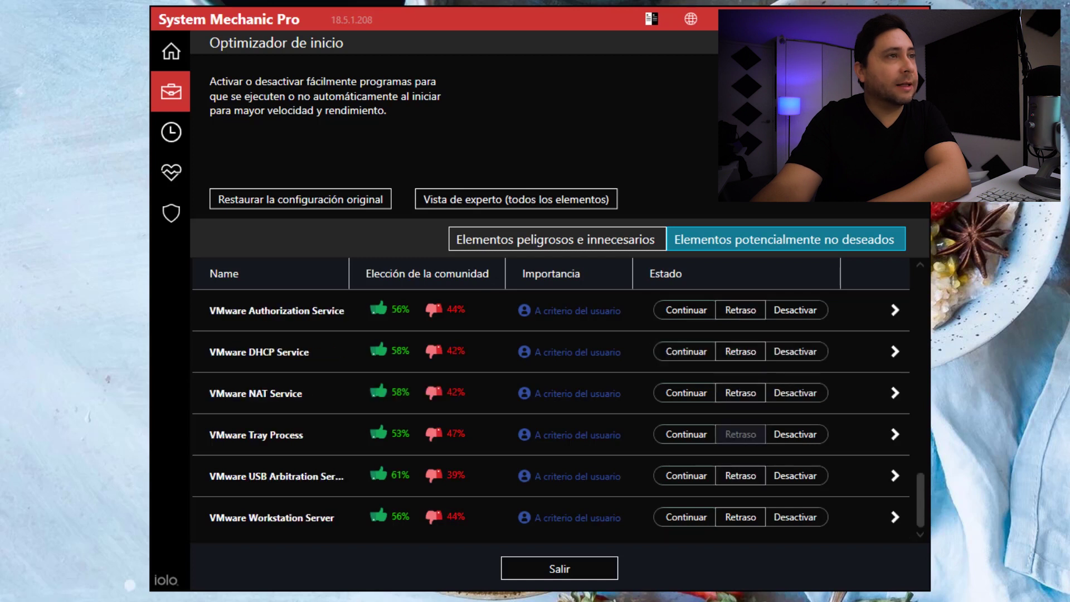
click(895, 310)
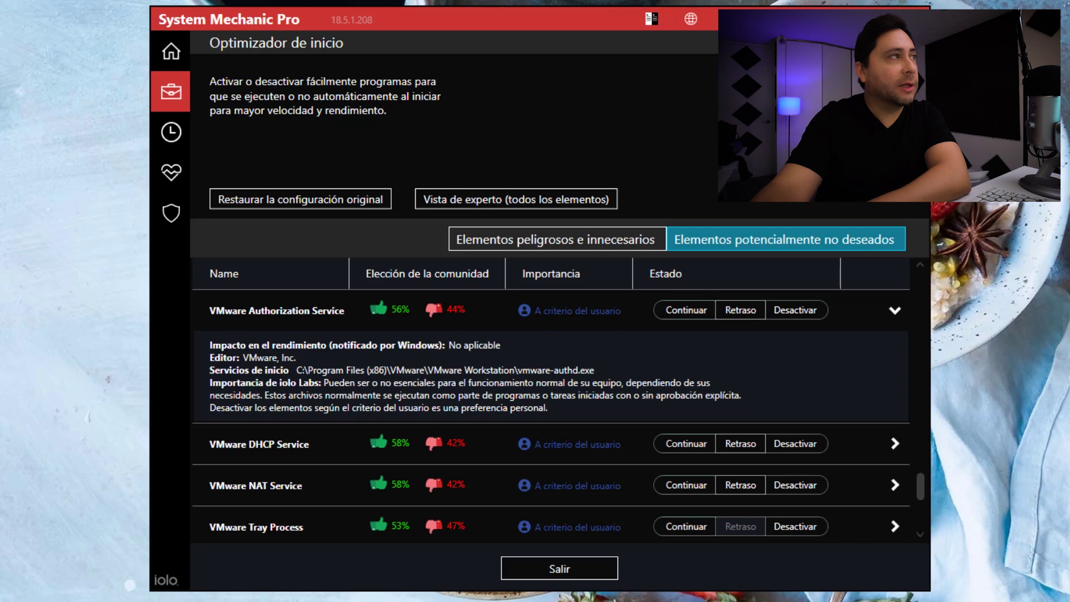
click(560, 568)
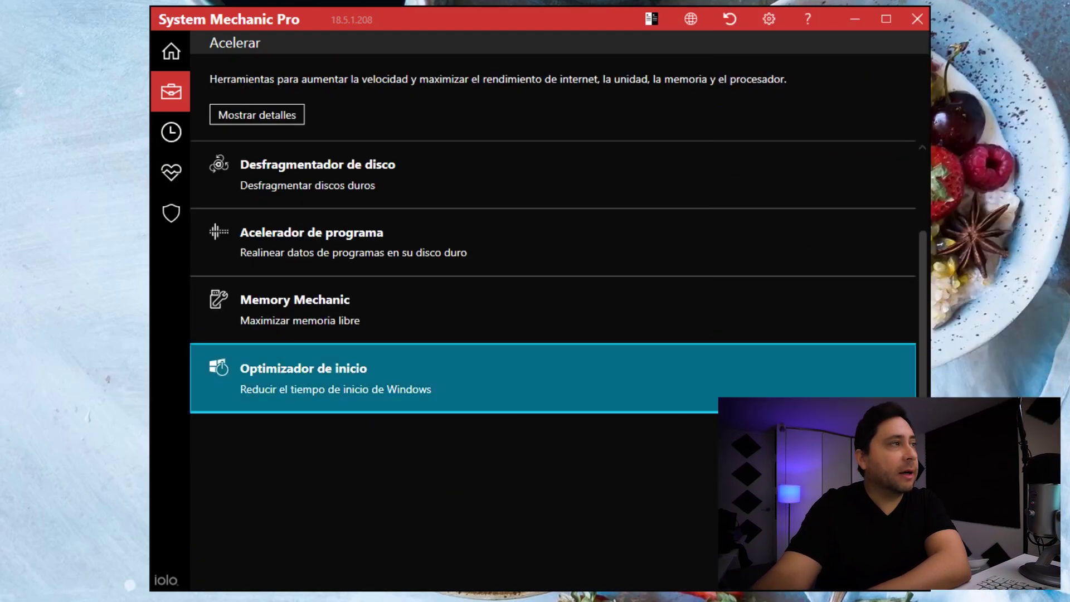
Switch to Herramientas > Proteger and bring up DriveScrubber
mouse_move(171, 93)
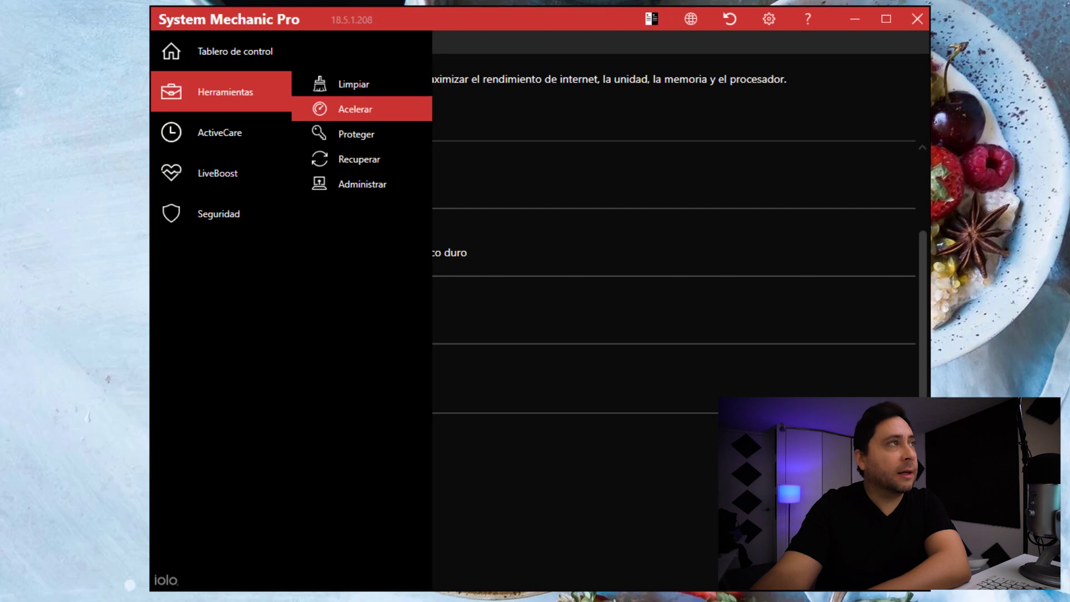
click(356, 134)
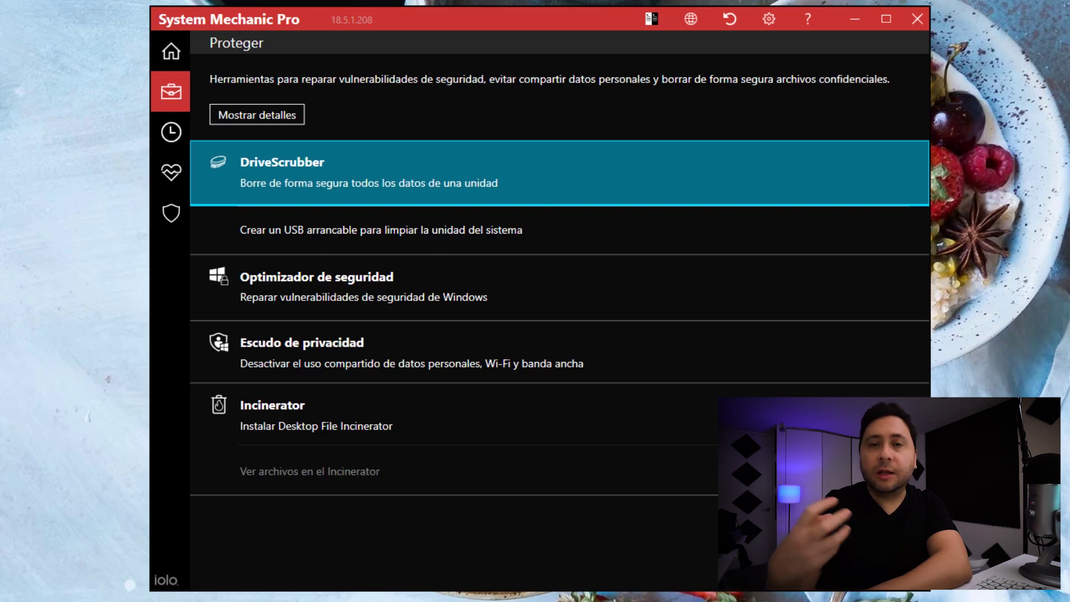
click(282, 162)
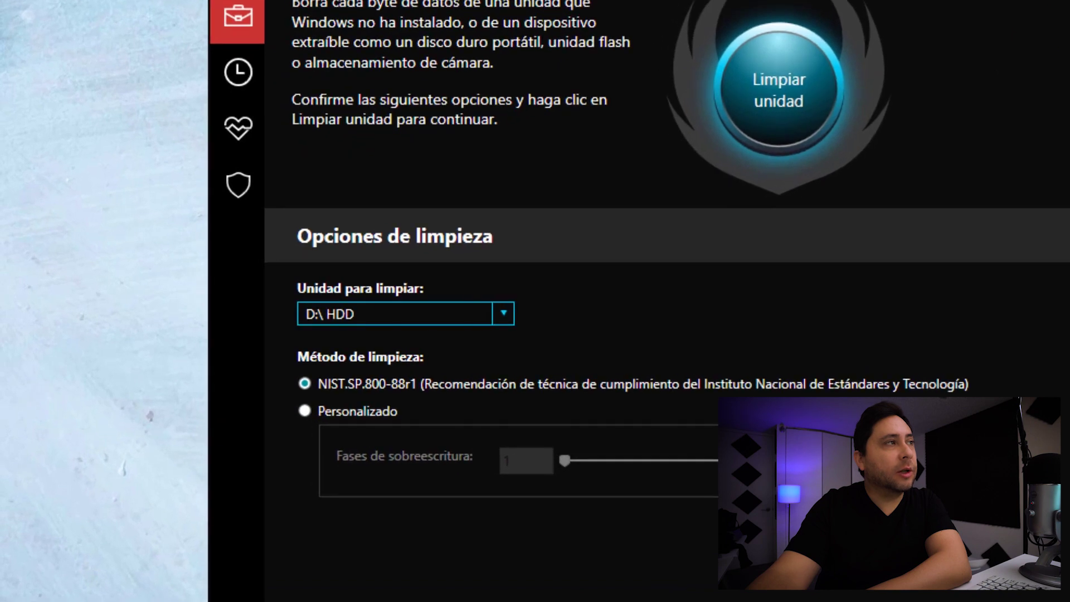
Check DriveScrubber's drive list, keep D:\ HDD chosen, and exit without wiping
click(385, 311)
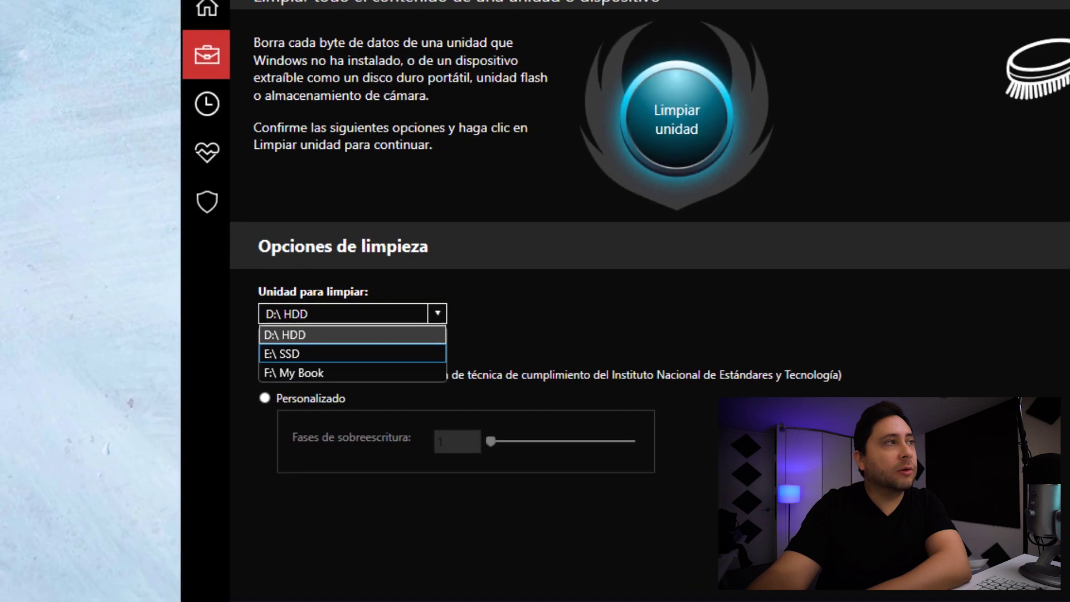
click(384, 338)
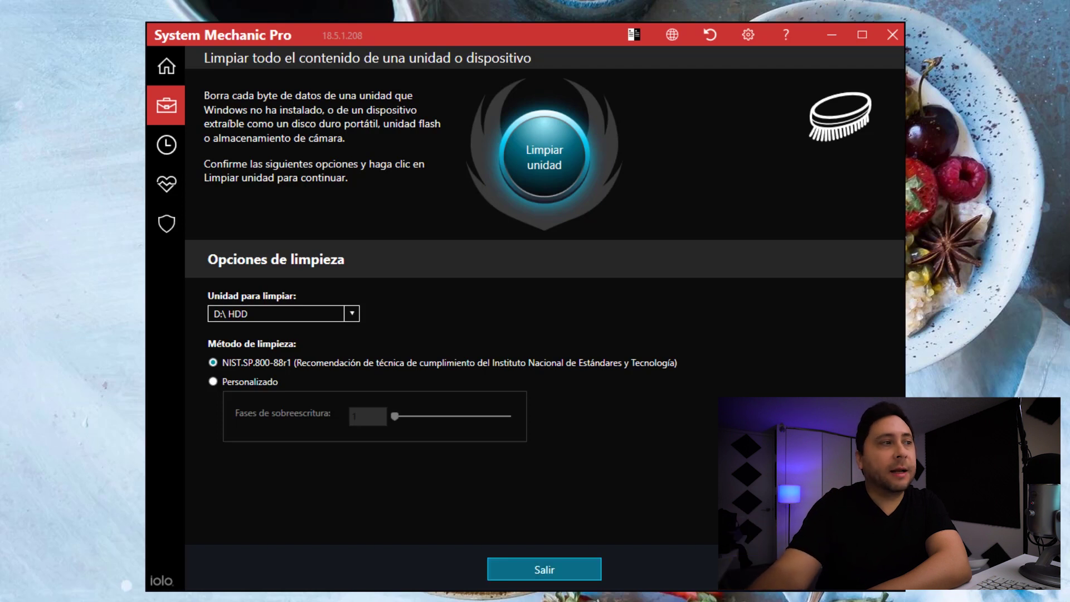
click(544, 569)
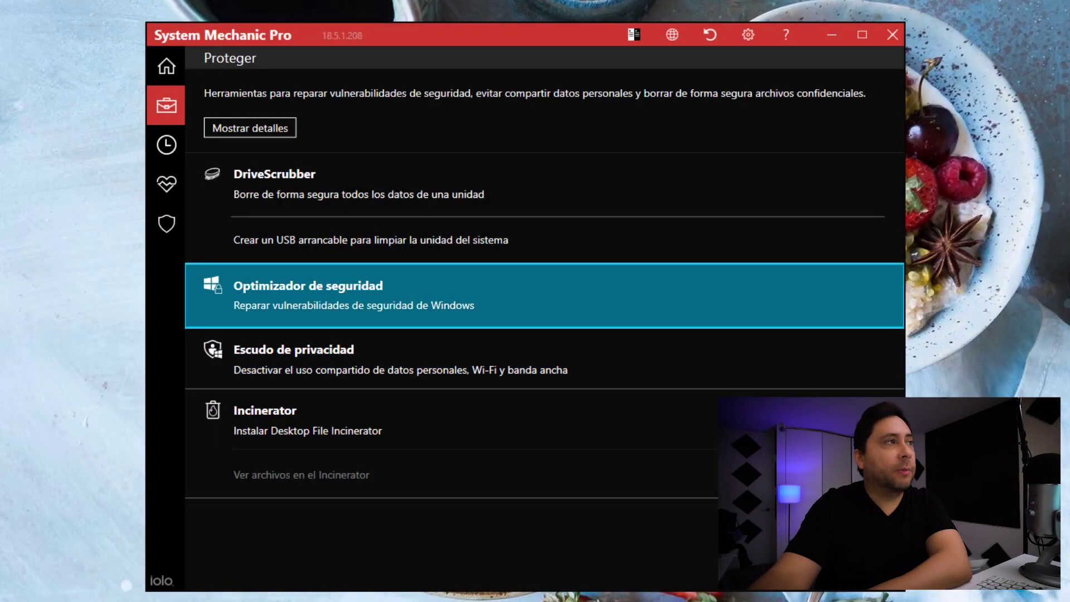
Run Optimizador de seguridad, which finds 7 vulnerabilities, then return to Herramientas > Proteger
click(544, 296)
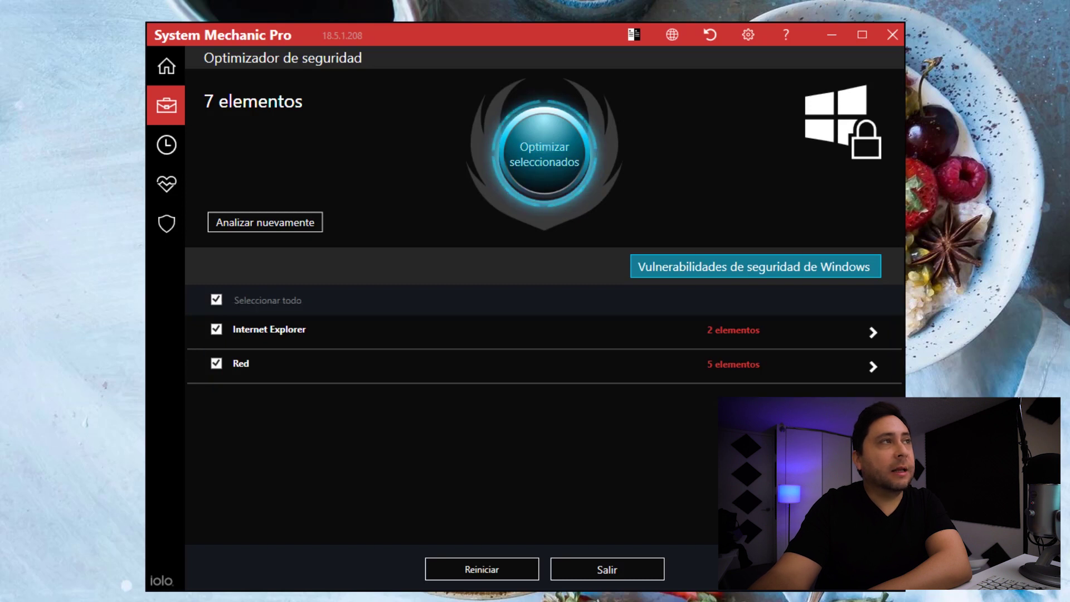
click(607, 569)
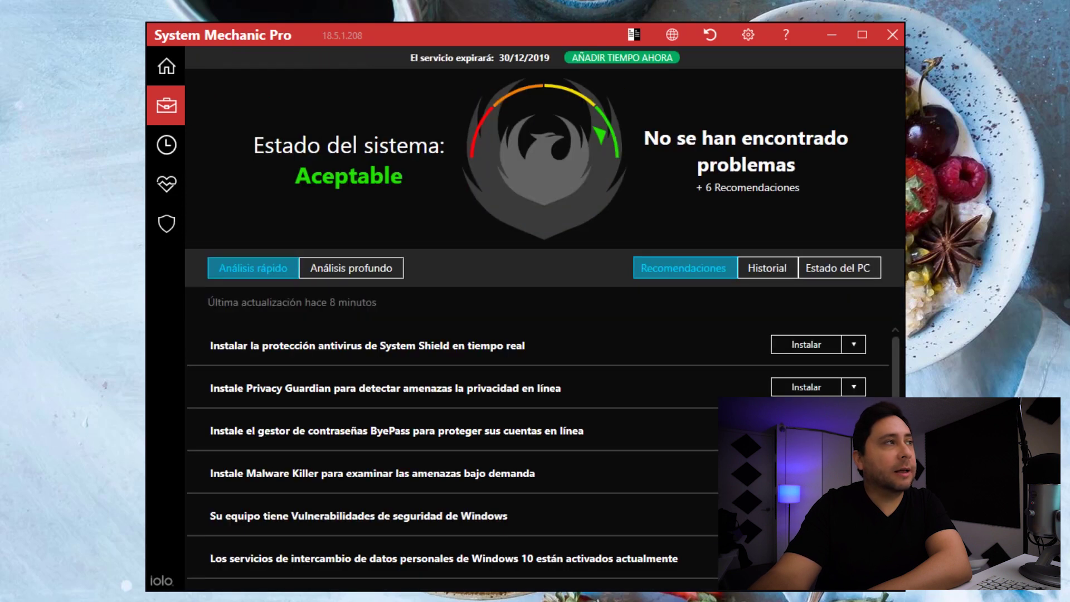
mouse_move(167, 145)
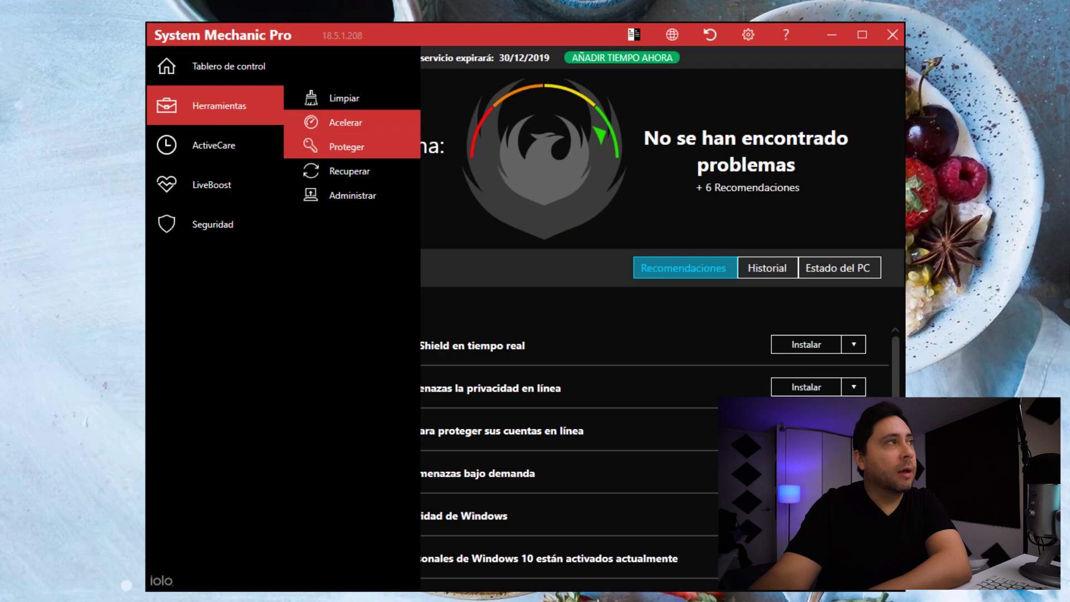
click(346, 147)
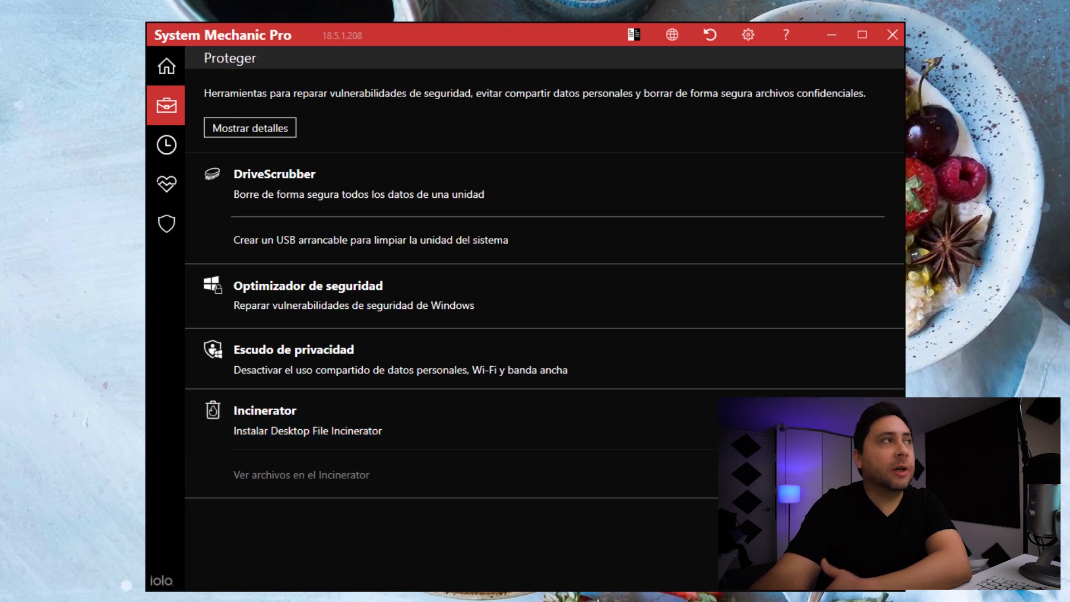
mouse_move(166, 106)
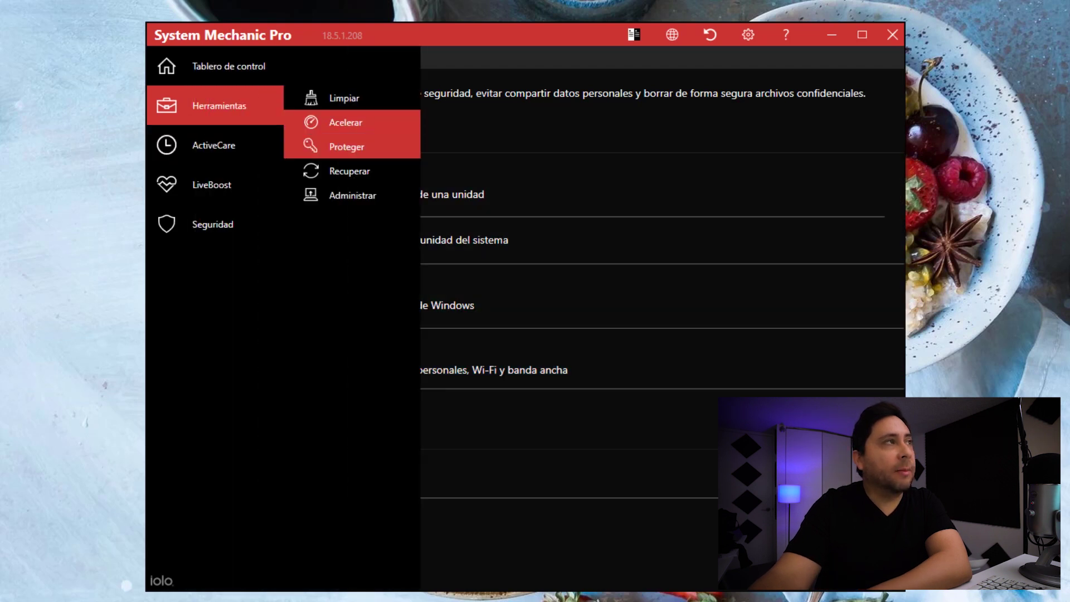
Open Buscar y recuperar from the Recuperar tools, view the searchable drives, then exit to the list
click(349, 171)
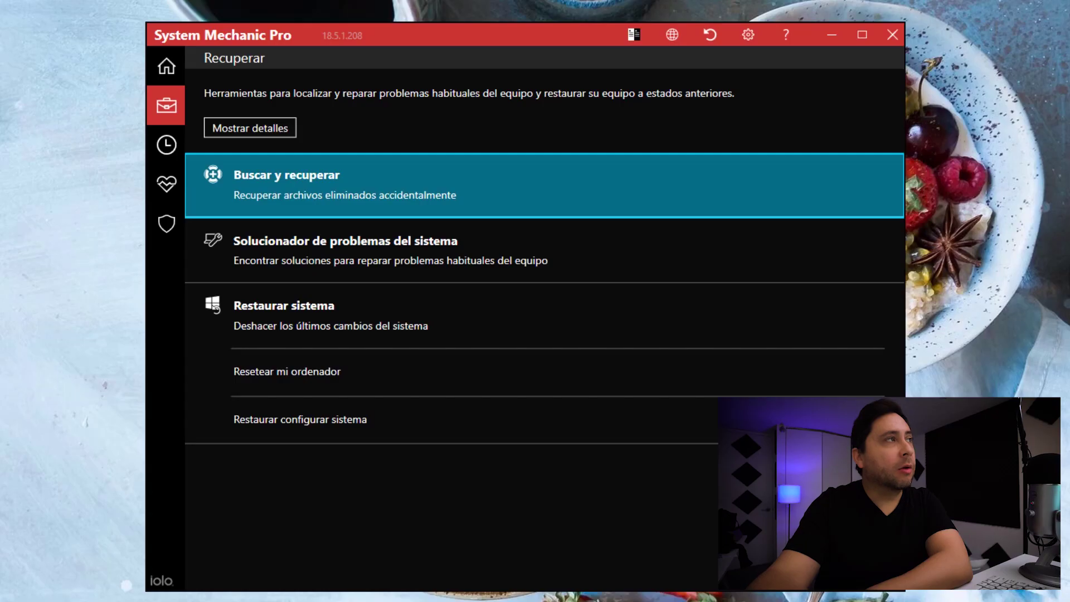
click(544, 185)
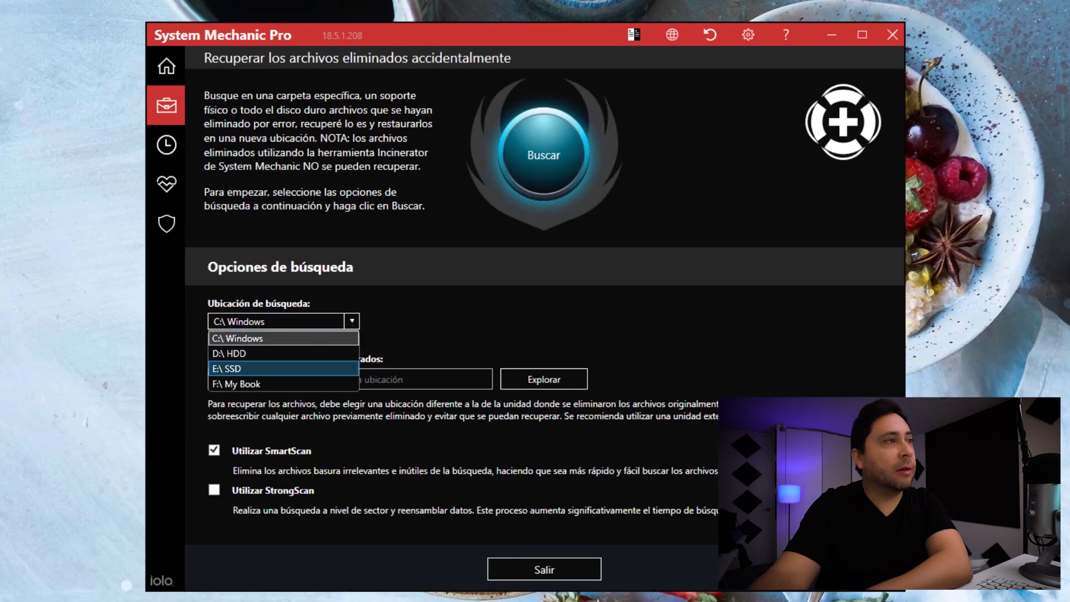
click(283, 337)
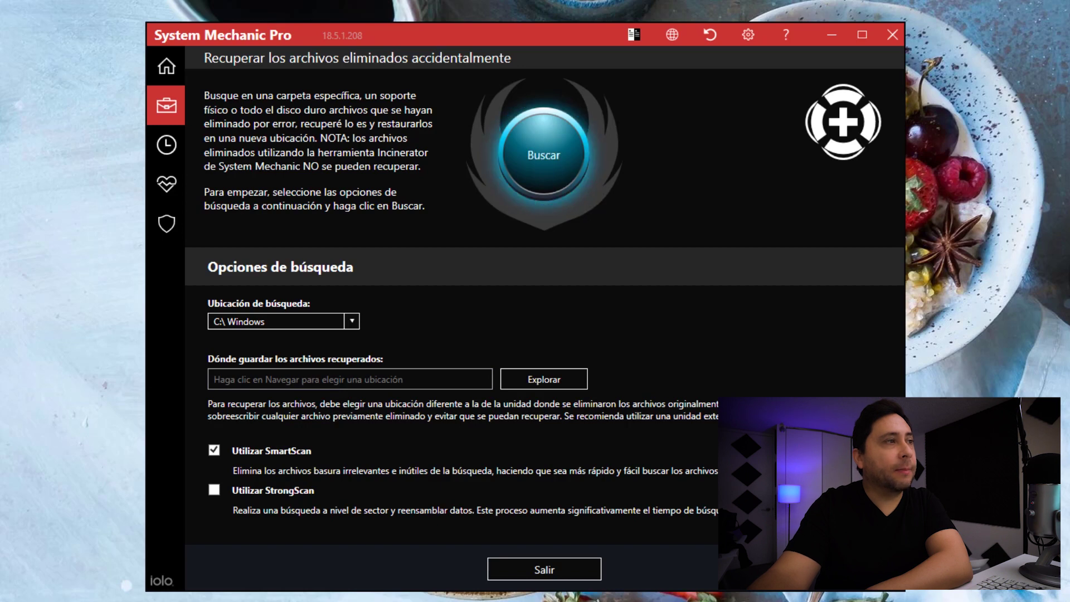
click(545, 569)
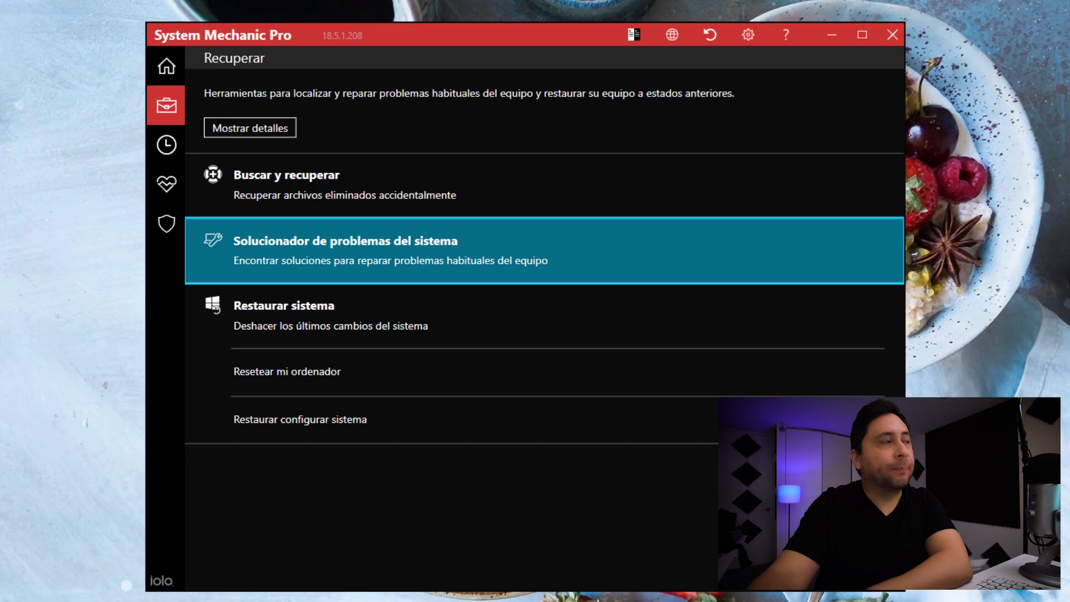
click(391, 250)
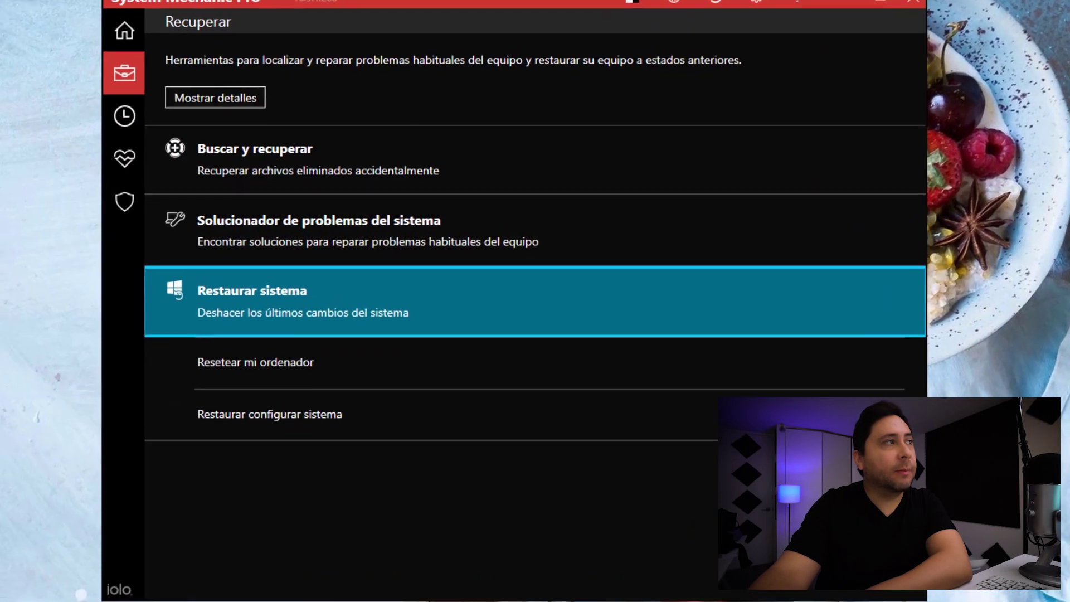
click(533, 304)
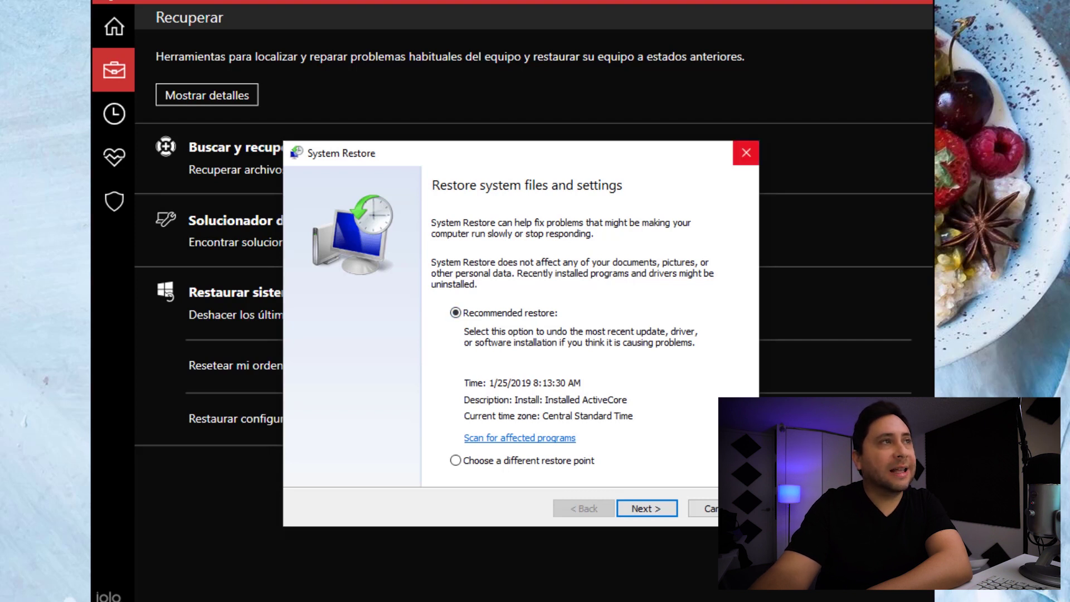
click(747, 153)
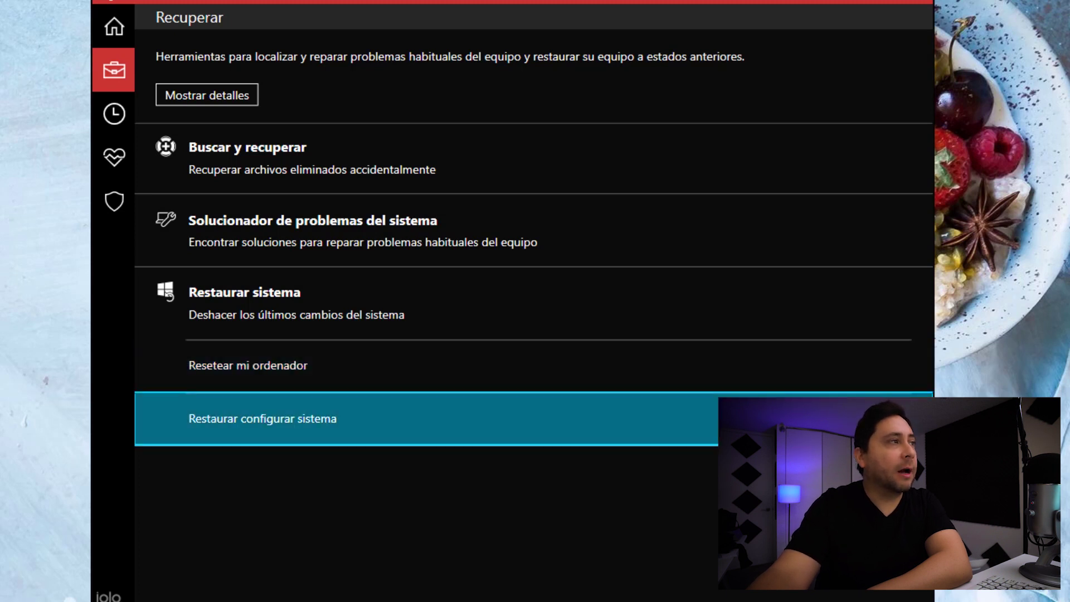
mouse_move(114, 158)
mouse_move(173, 70)
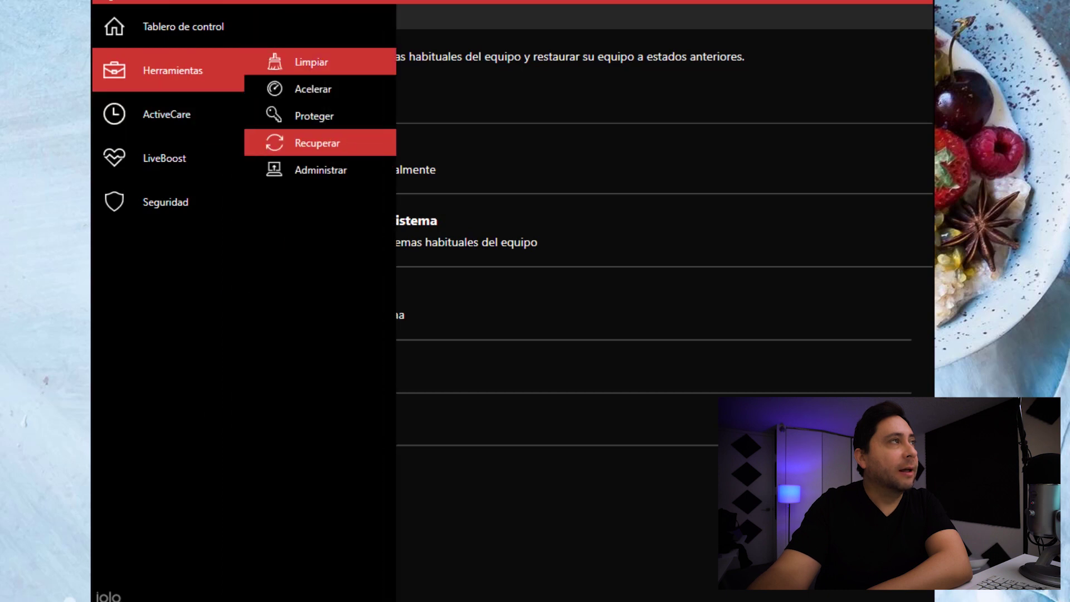
On the Administrar page, open Súper Panel de control's All Tasks list and browse it
click(321, 170)
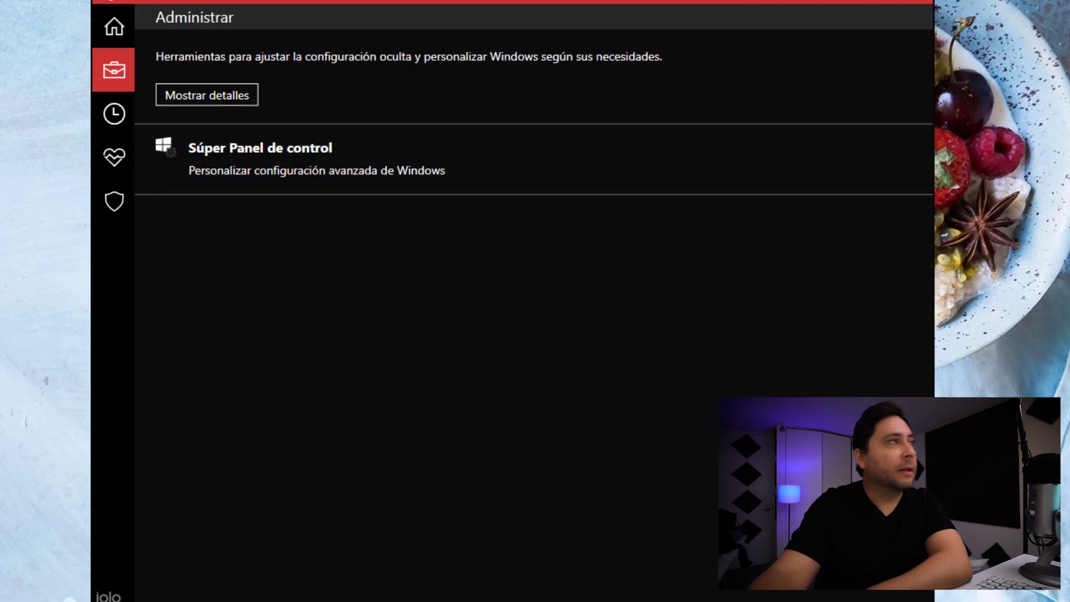
click(357, 159)
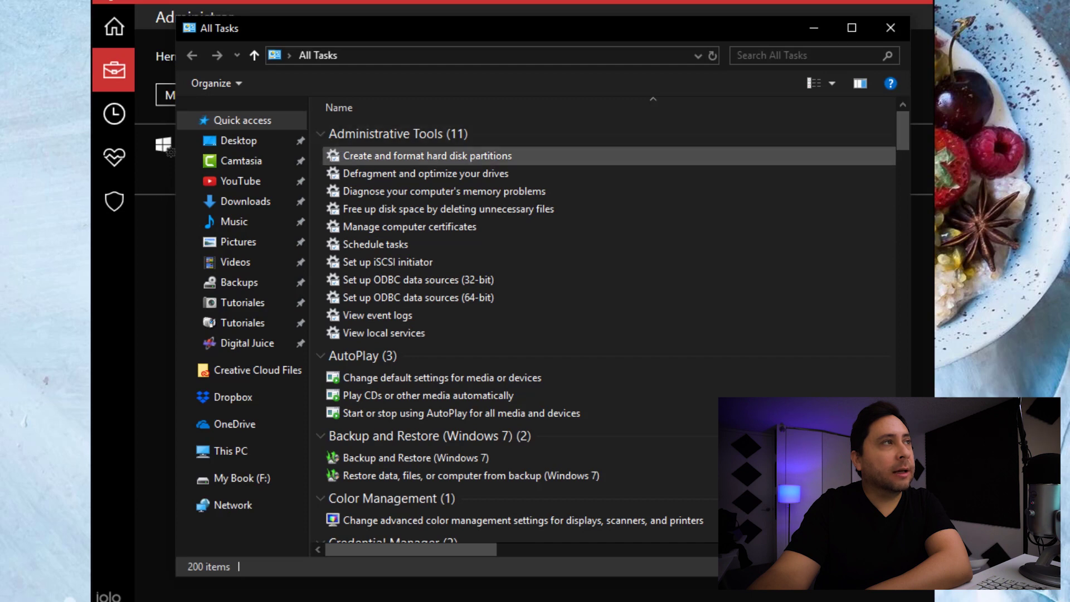
scroll(502, 396, down, 5)
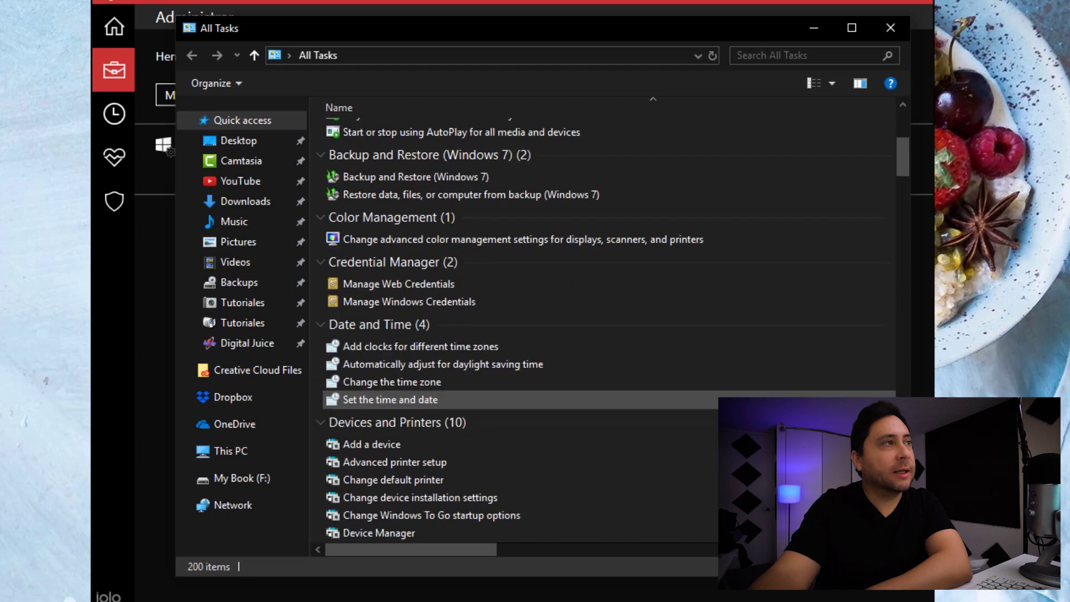
scroll(501, 396, up, 5)
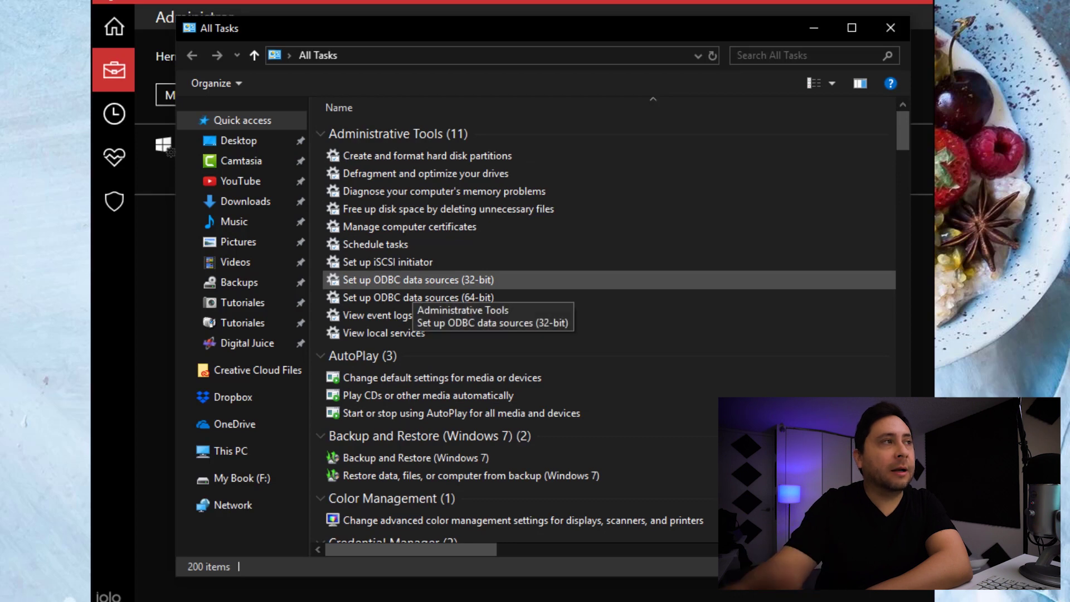
scroll(418, 334, down, 3)
scroll(418, 385, up, 3)
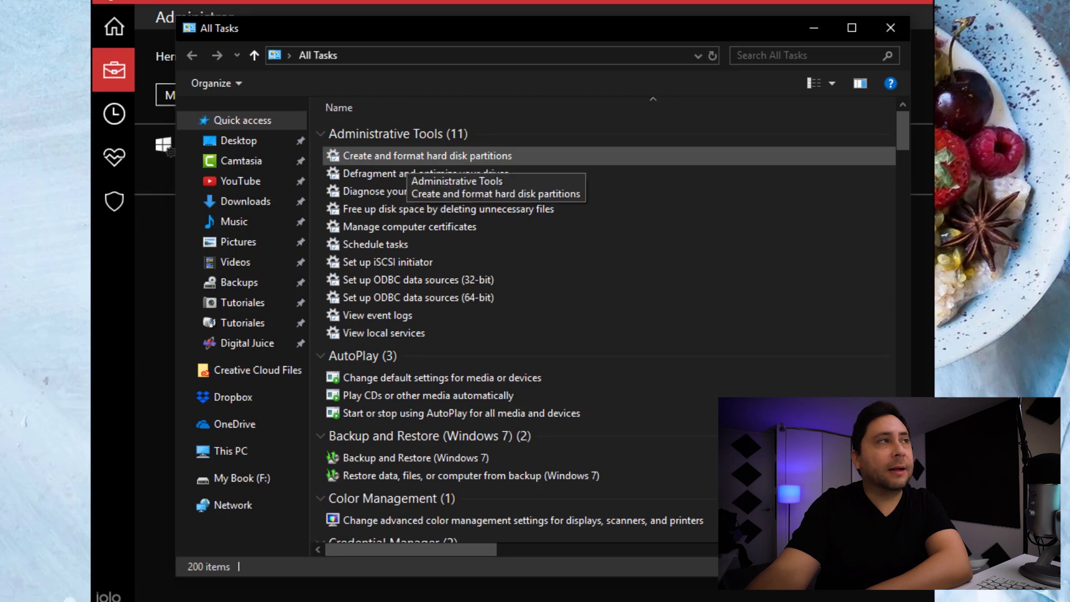
Open the disk partitions and drive optimization tools from All Tasks, closing each one
right_click(405, 158)
click(446, 171)
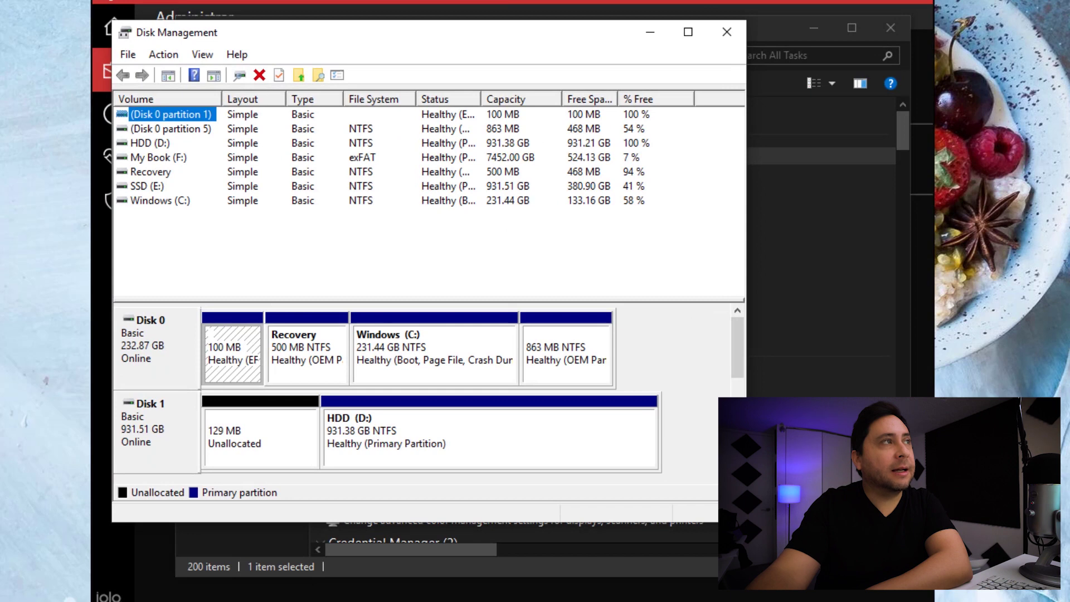
click(727, 32)
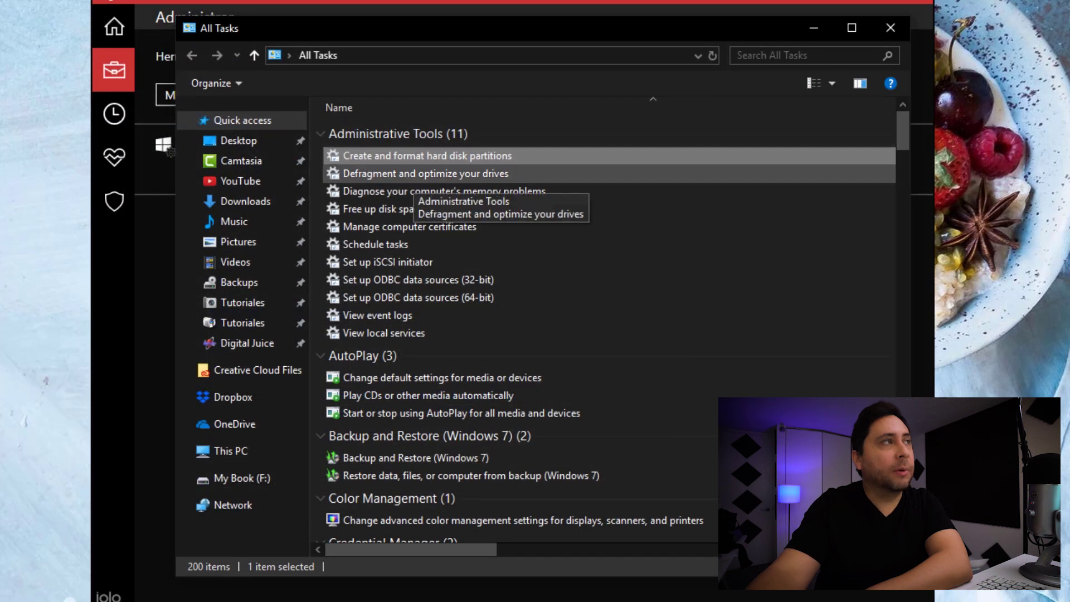
right_click(406, 174)
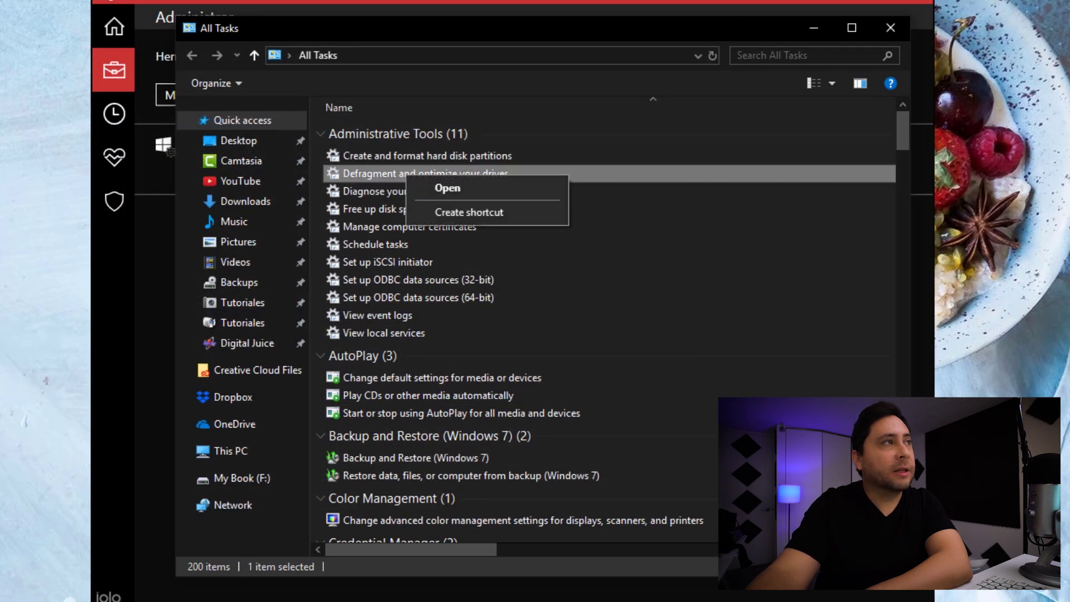
click(447, 188)
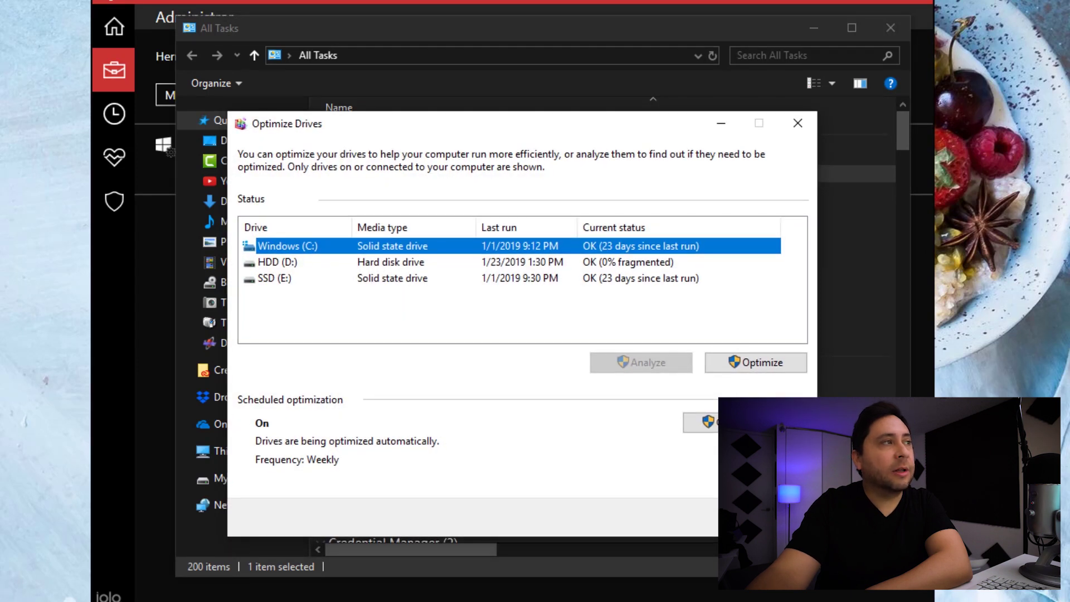
click(797, 122)
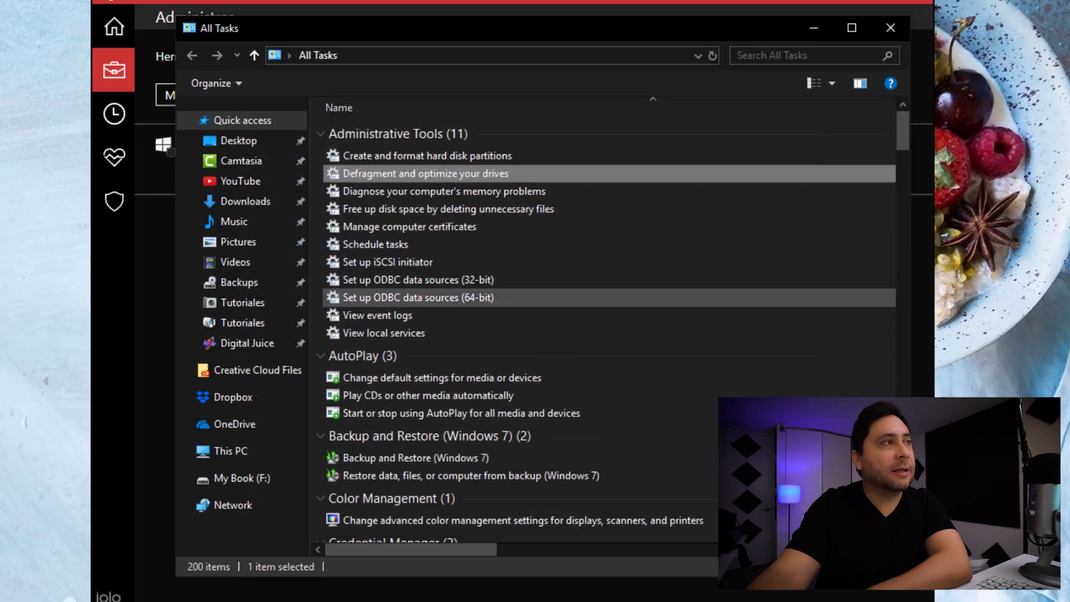
Scroll through the remaining tasks and close the All Tasks window
scroll(725, 123, down, 18)
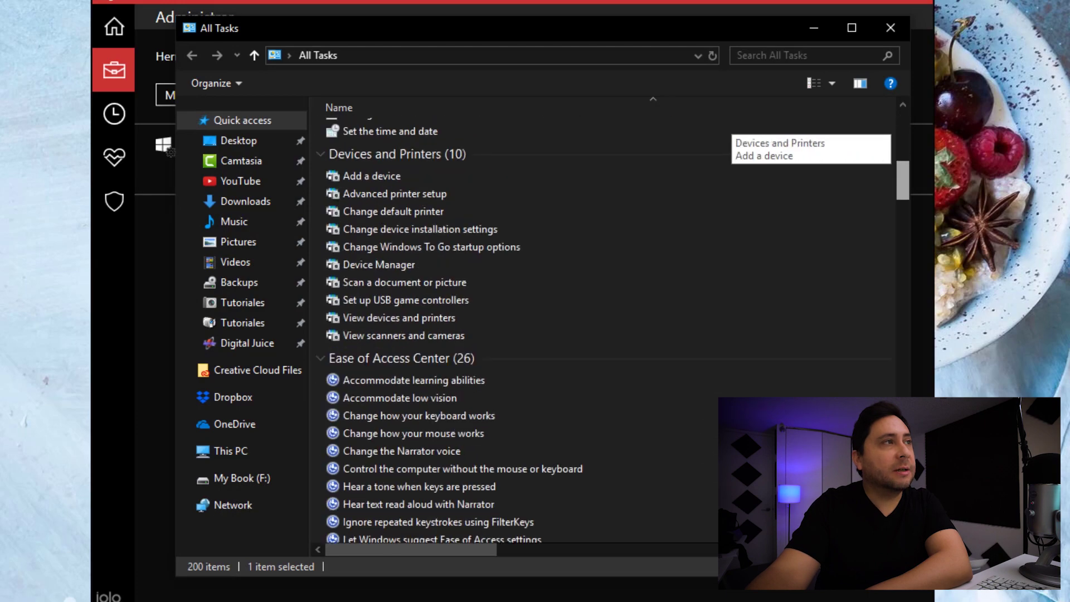
scroll(725, 123, down, 10)
scroll(725, 123, up, 20)
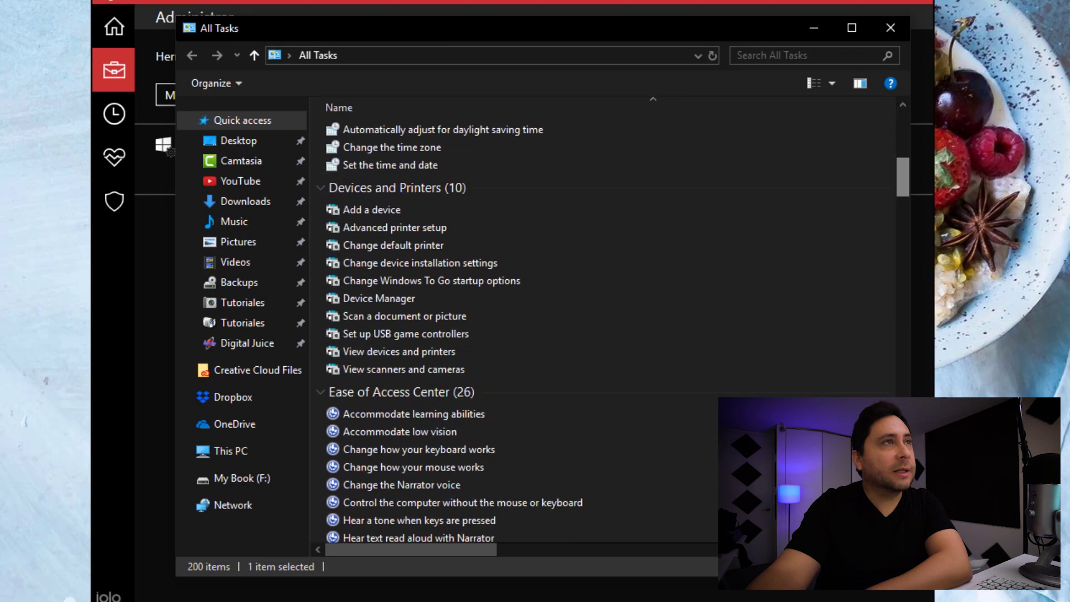
click(890, 28)
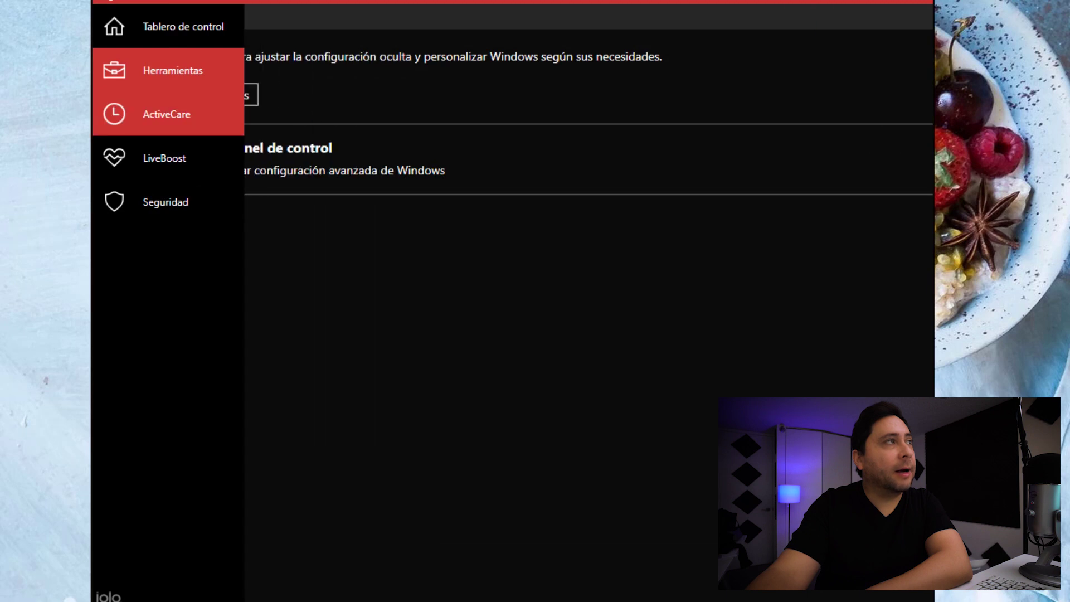
Open ActiveCare, review its maintenance list, and switch on the registry cleanup toggle
mouse_move(115, 27)
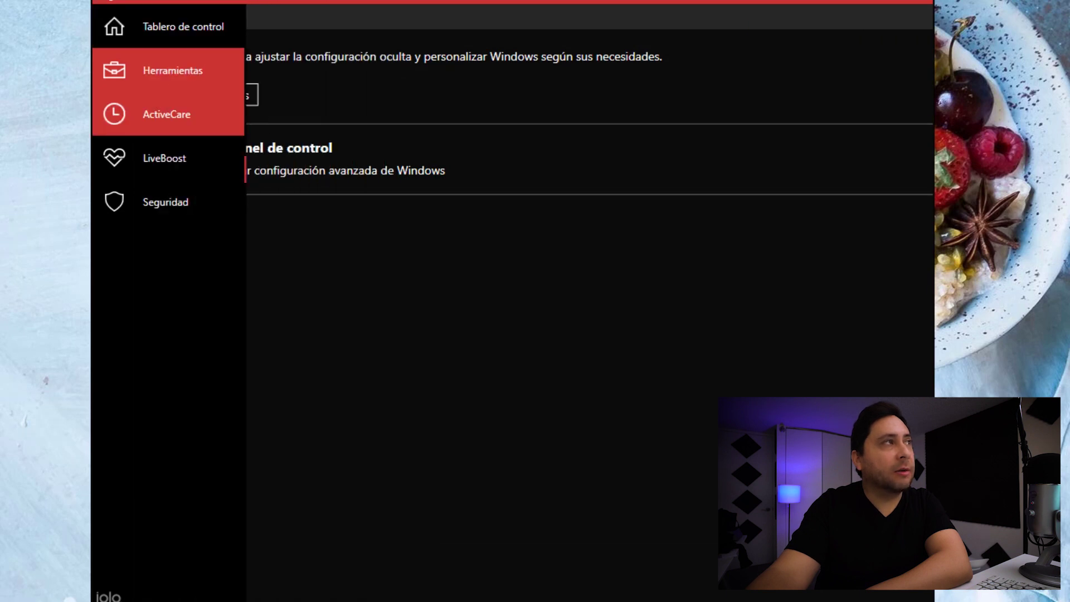
click(167, 114)
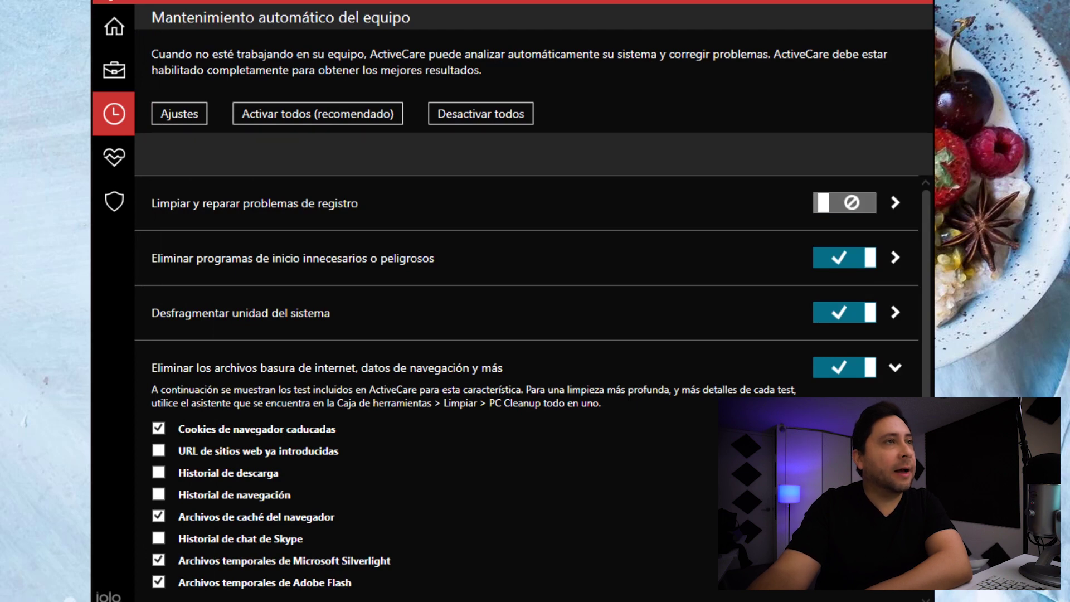
scroll(530, 384, down, 6)
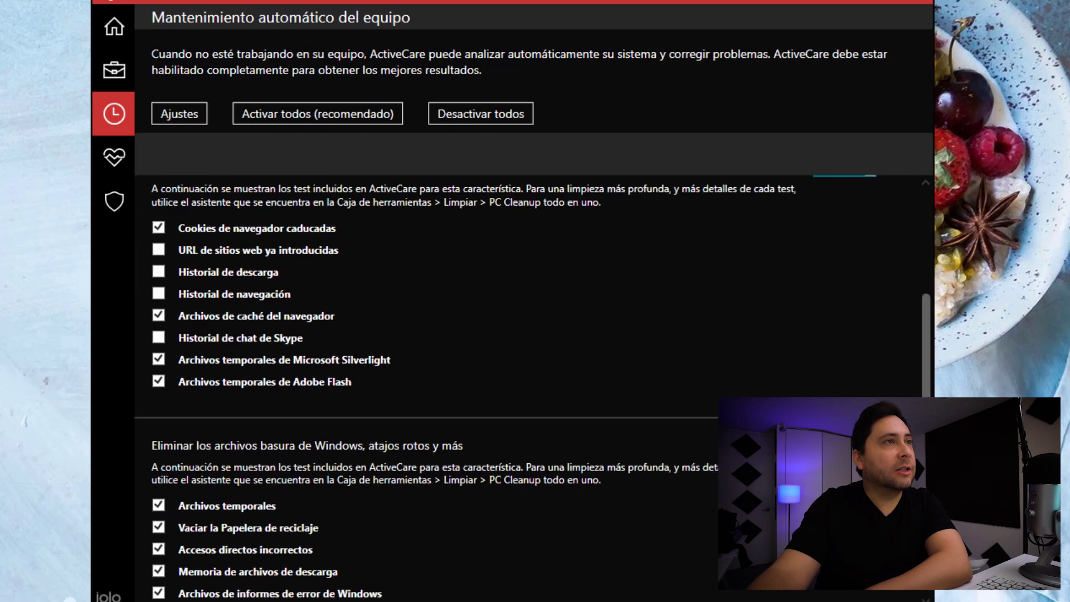
scroll(529, 384, up, 6)
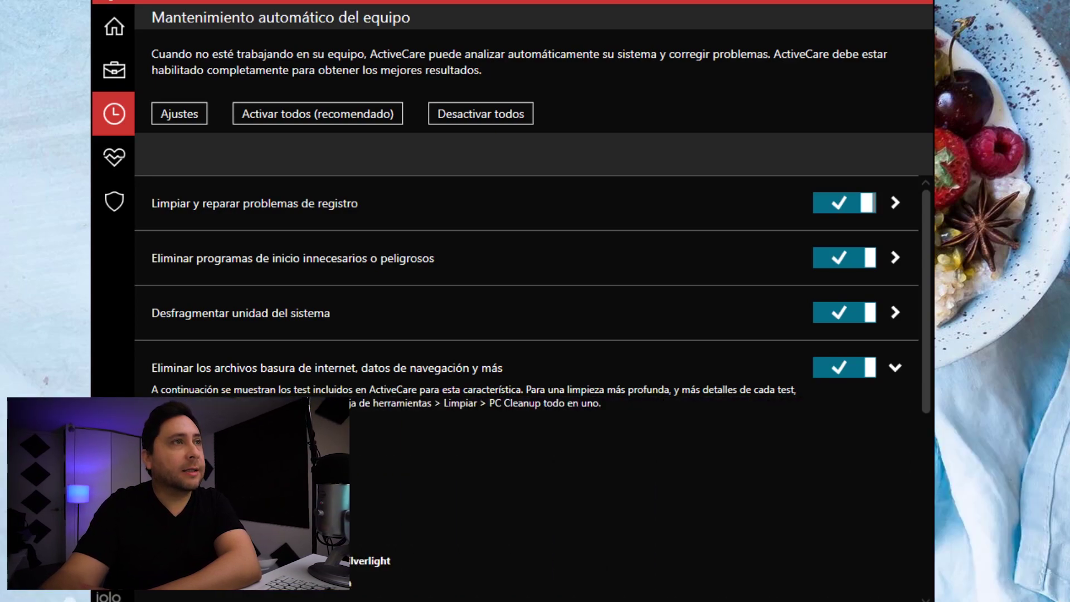
mouse_move(926, 301)
mouse_down()
mouse_move(926, 481)
mouse_move(926, 301)
mouse_up()
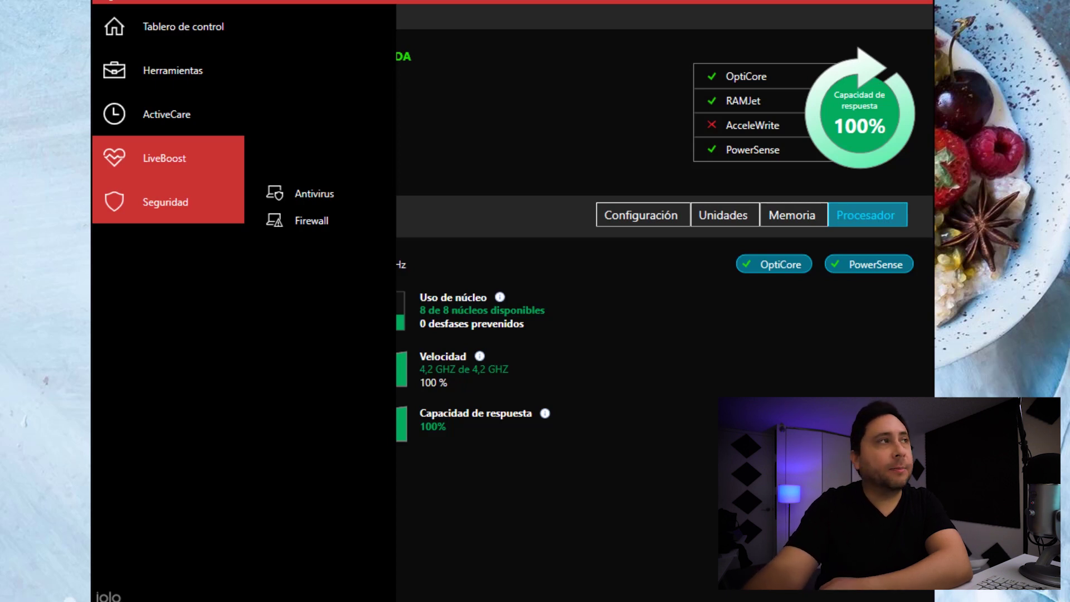
Go back to Tablero de control, which shows status Aceptable and 6 recommendations
click(314, 194)
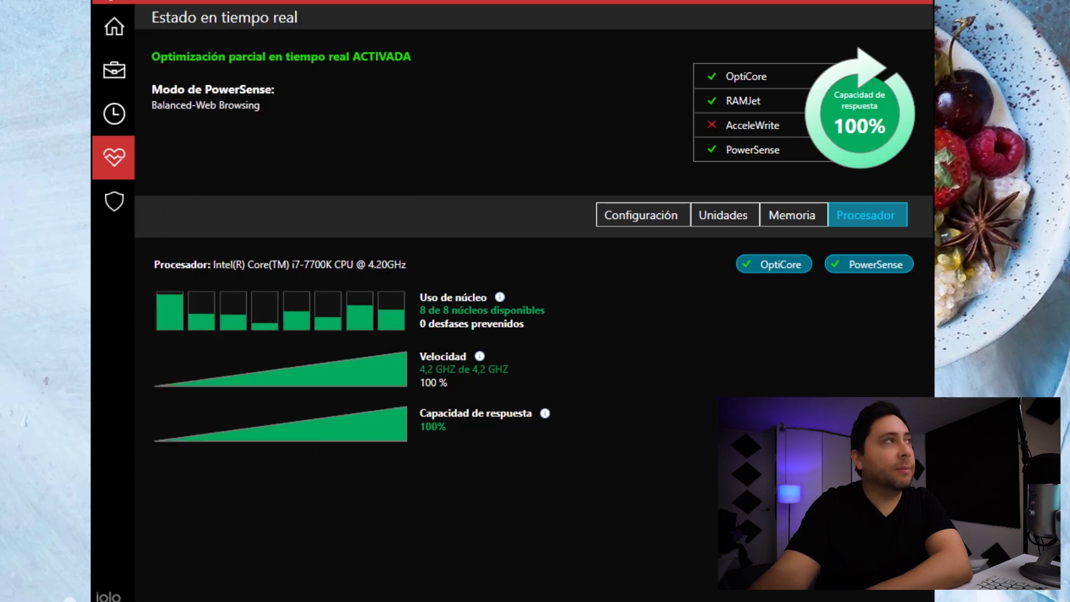
click(149, 27)
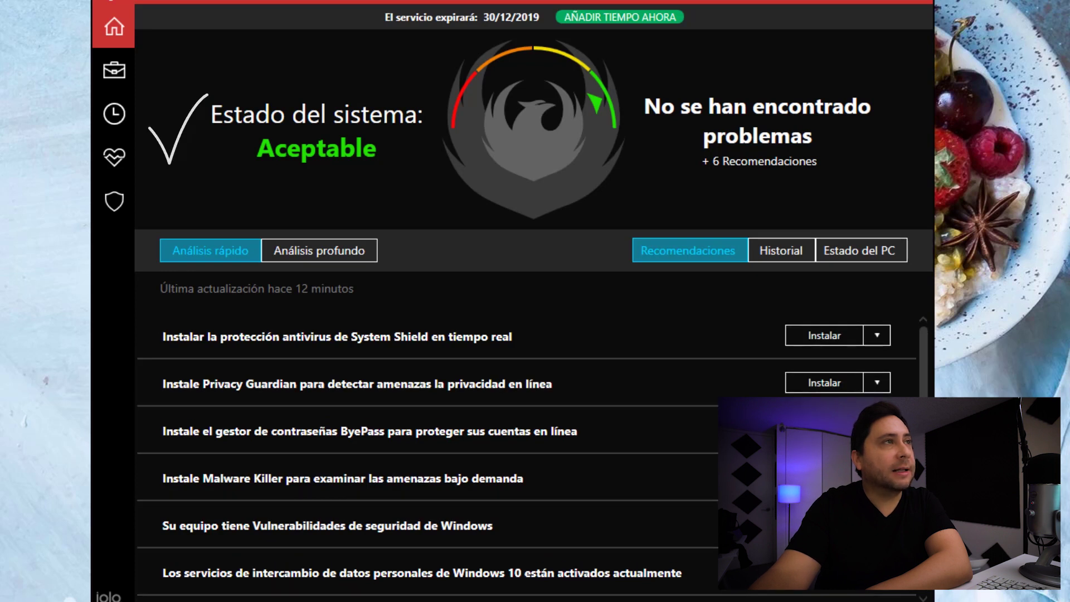
mouse_move(114, 334)
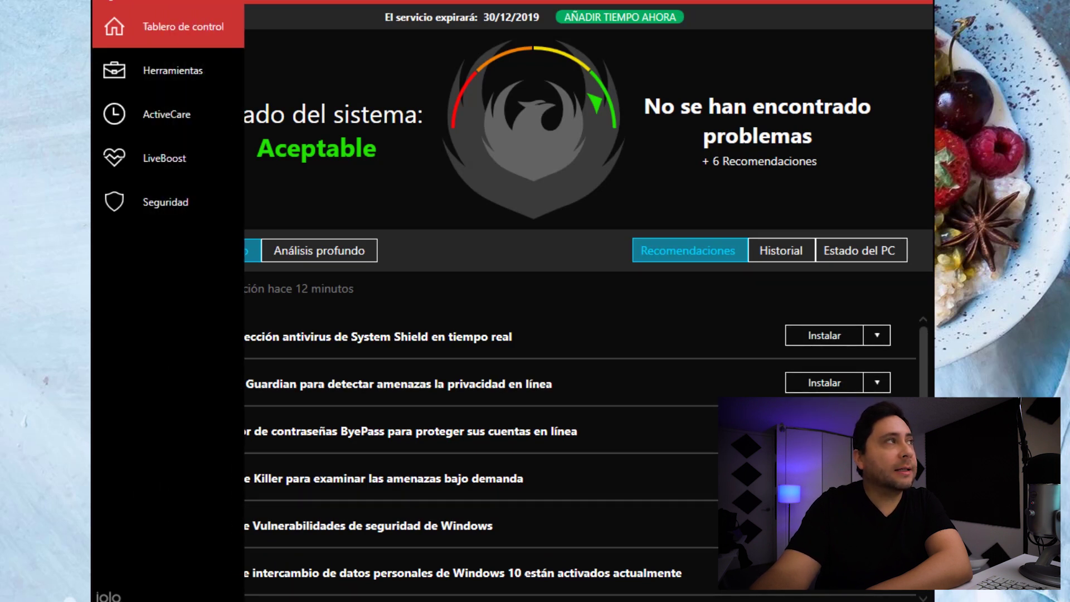